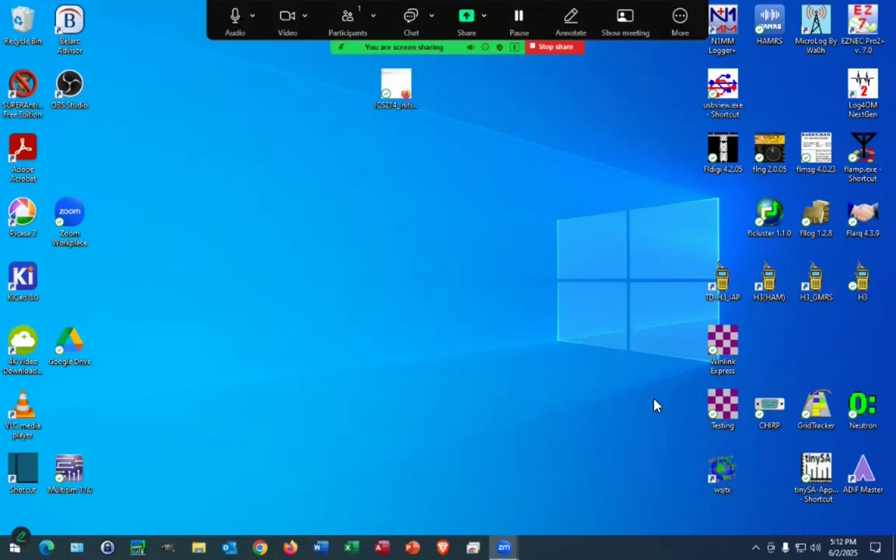
Step: Check the Winlink Express shortcut's properties, close them, and bring up File Explorer
right_click(723, 343)
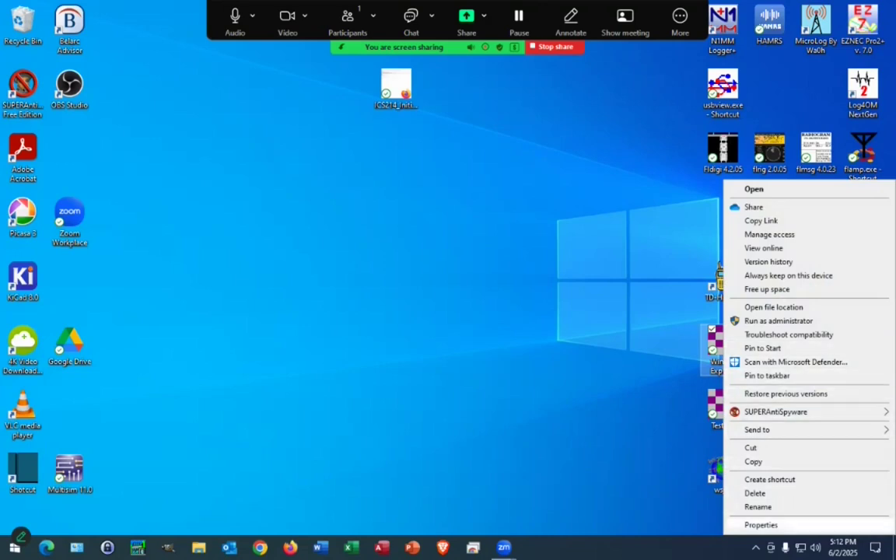
left_click(761, 525)
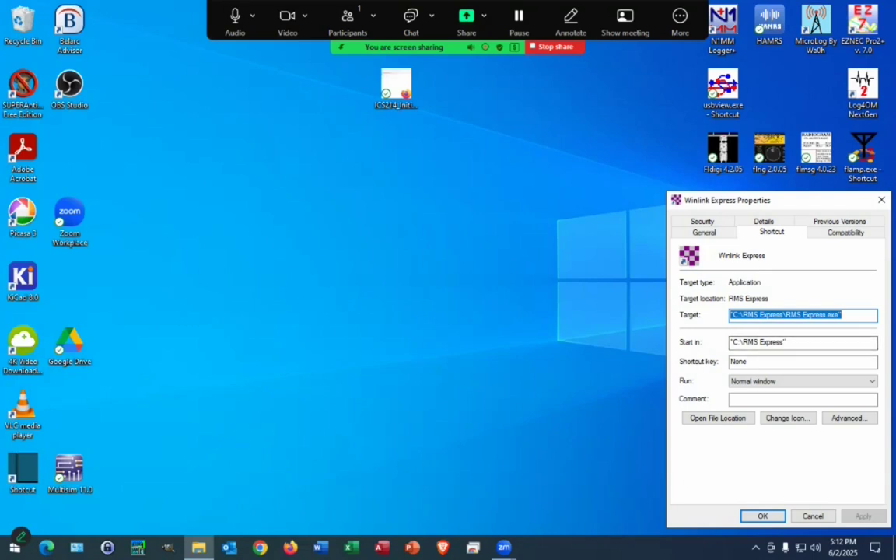
left_click(813, 517)
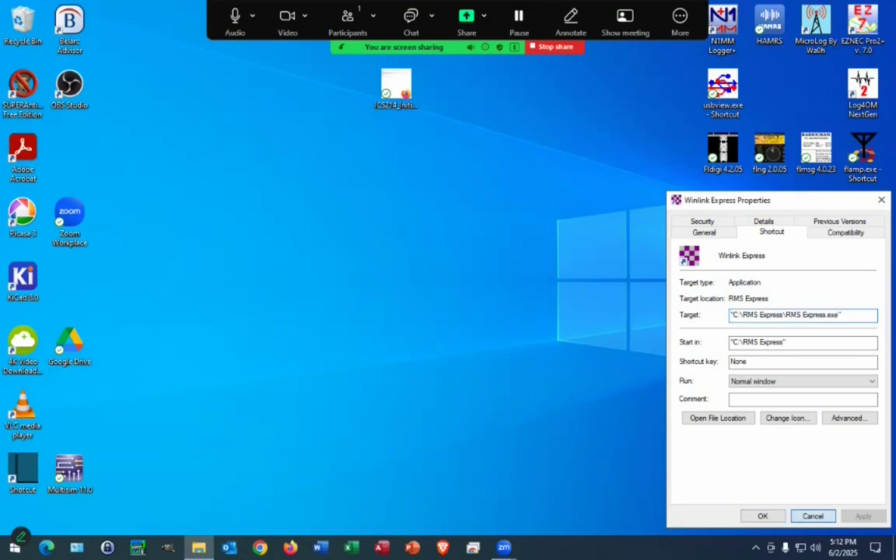
left_click(199, 548)
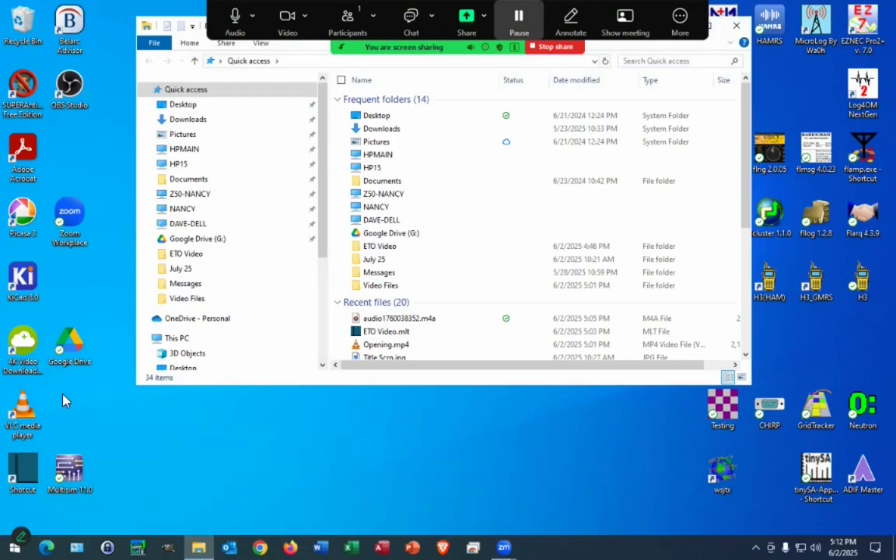
Step: Maximize Explorer and browse to C:\RMS Express\Standard Templates\ICS USA Forms
key("super+Up")
left_click(66, 435)
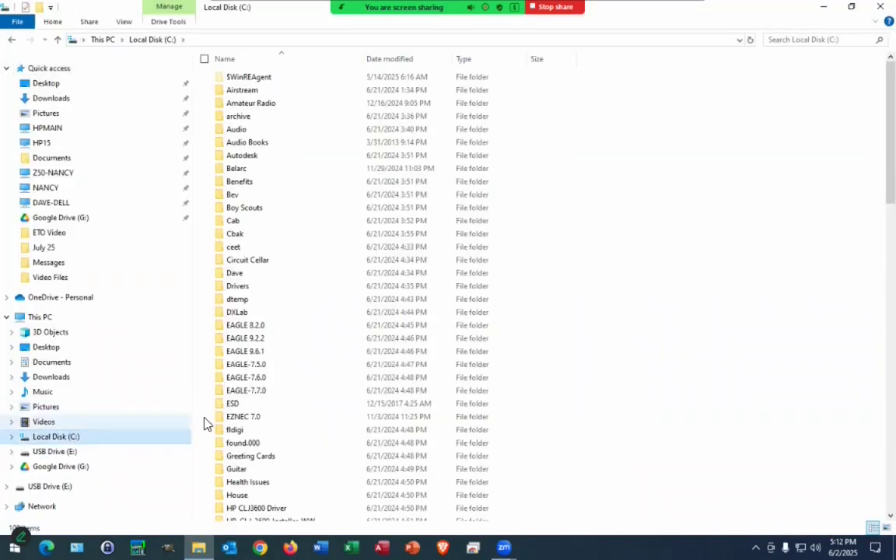
scroll(336, 359, "down", 3)
scroll(333, 355, "down", 15)
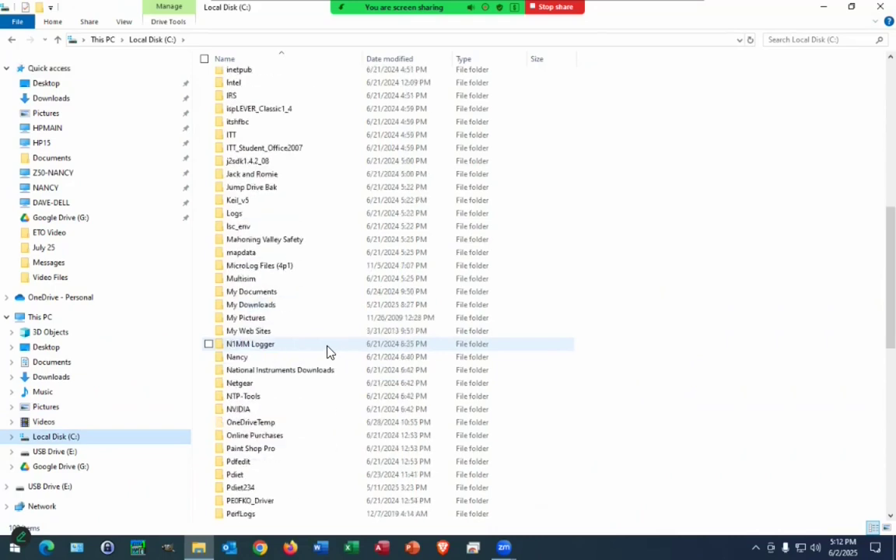
scroll(318, 350, "down", 7)
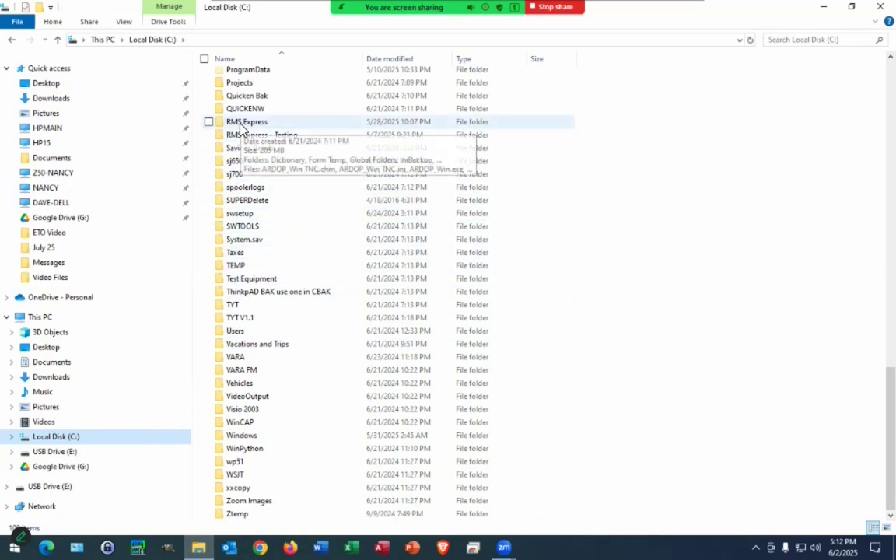
double_click(241, 128)
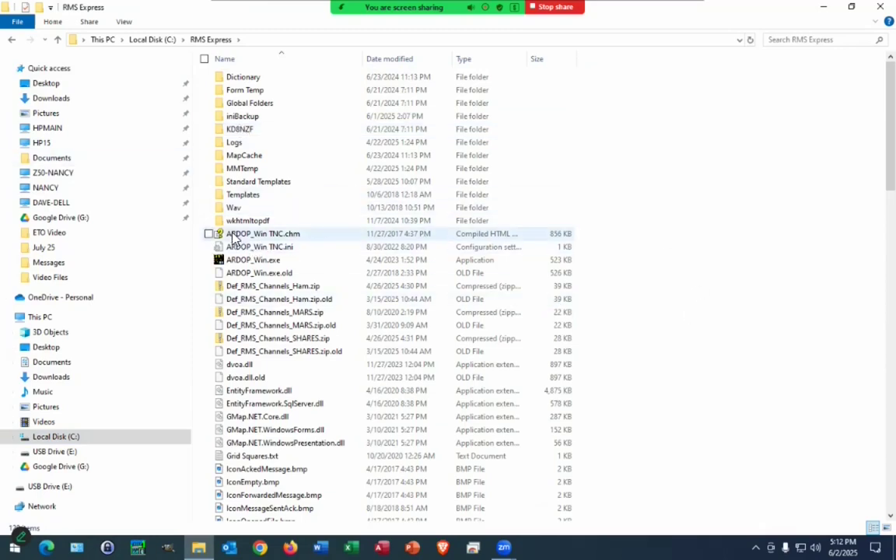
left_click(229, 184)
double_click(231, 187)
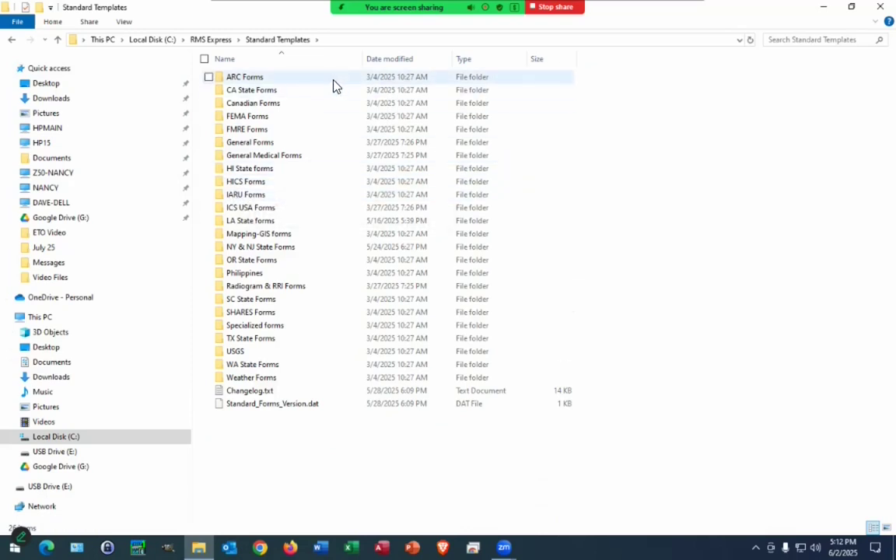
double_click(221, 212)
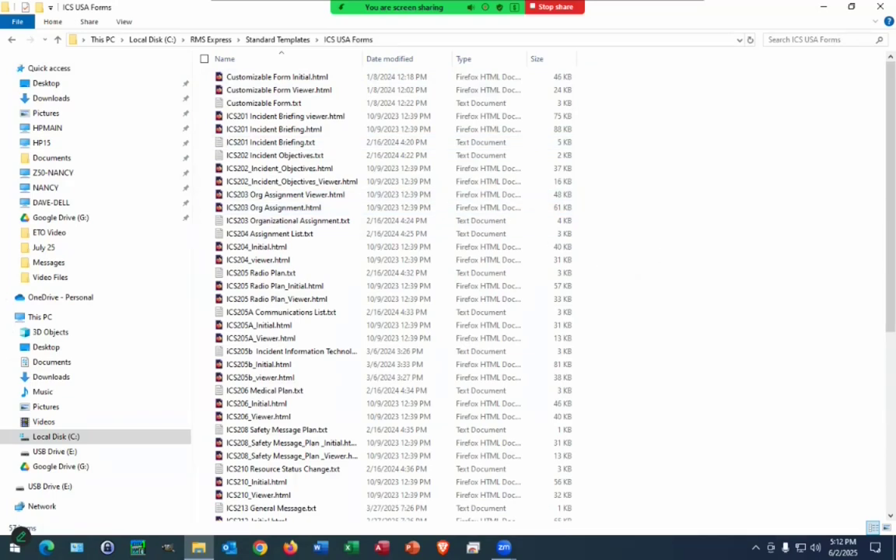
scroll(498, 288, "down", 4)
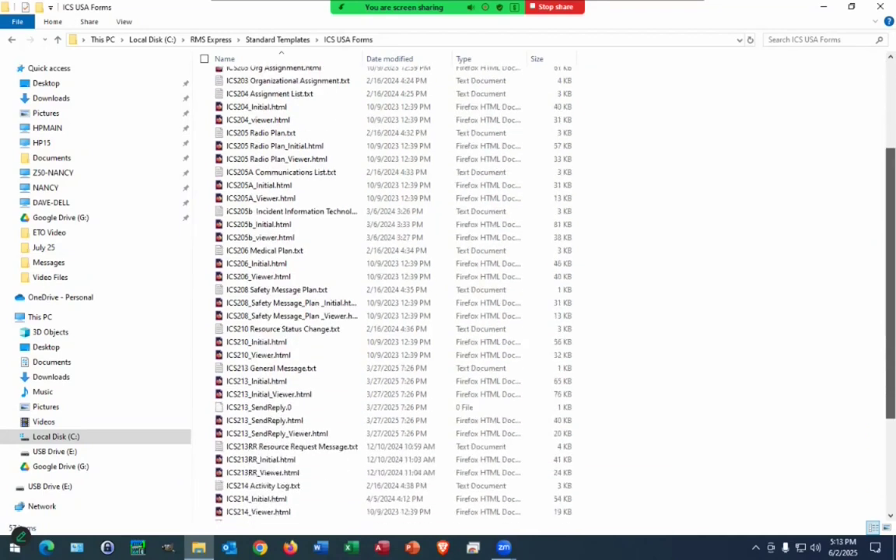
scroll(317, 430, "down", 4)
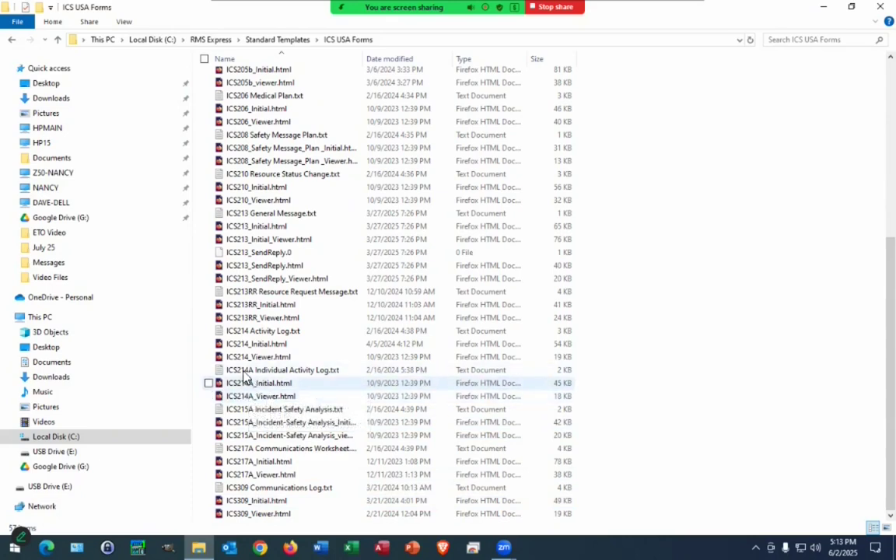
Step: Copy ICS213RR_Initial.html and switch to the empty USB Drive (E:)
left_click(262, 311)
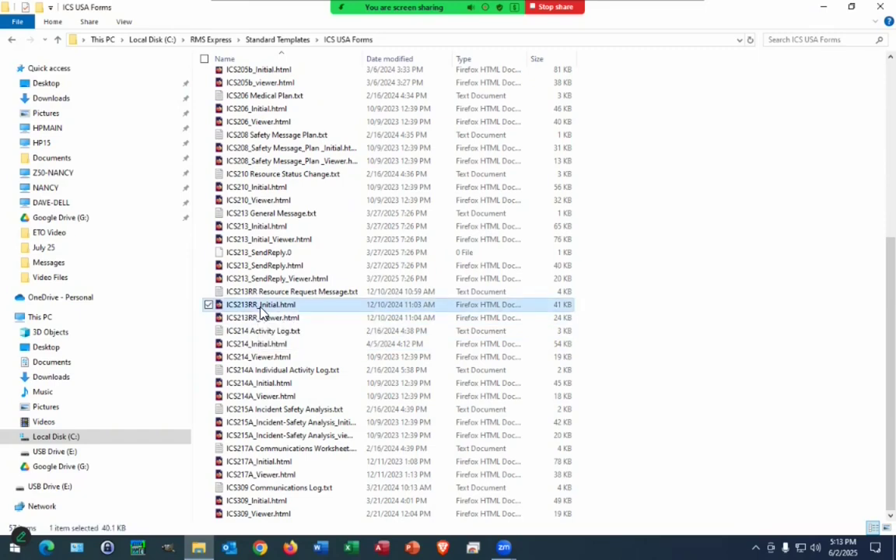
right_click(260, 311)
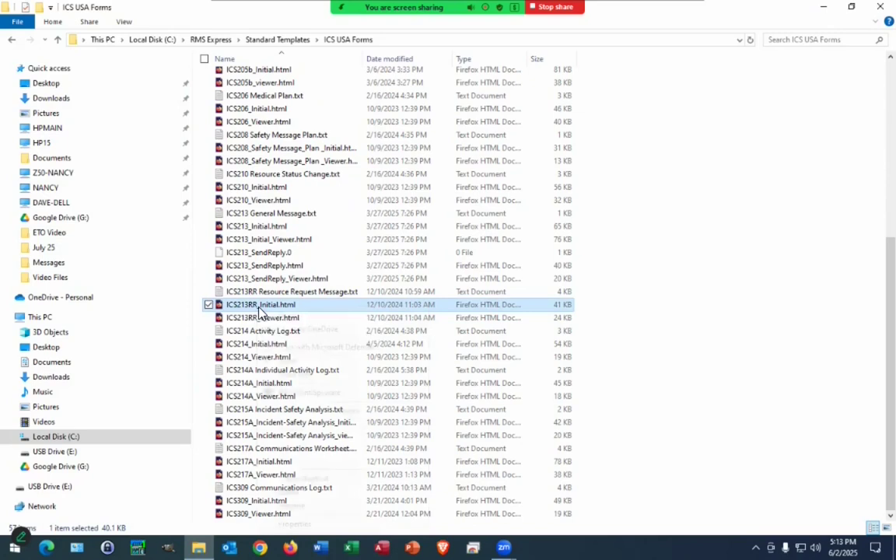
left_click(290, 461)
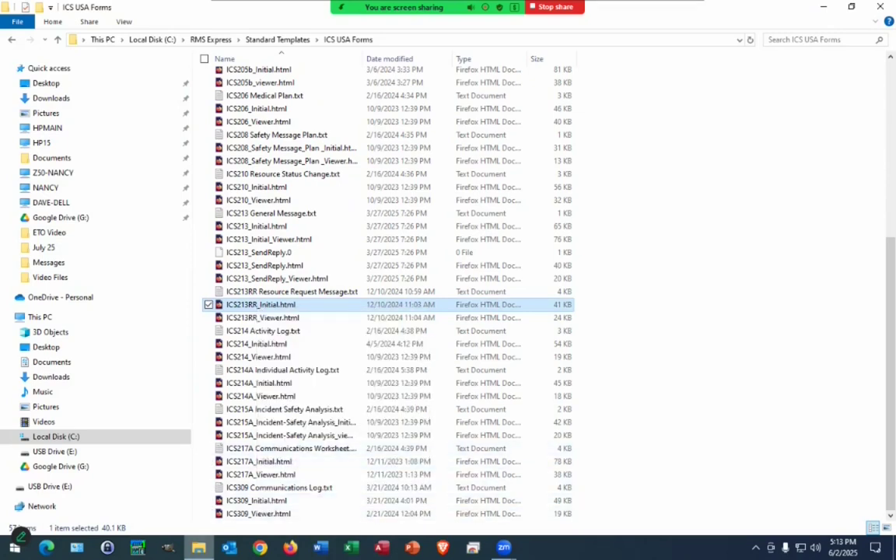
mouse_move(198, 547)
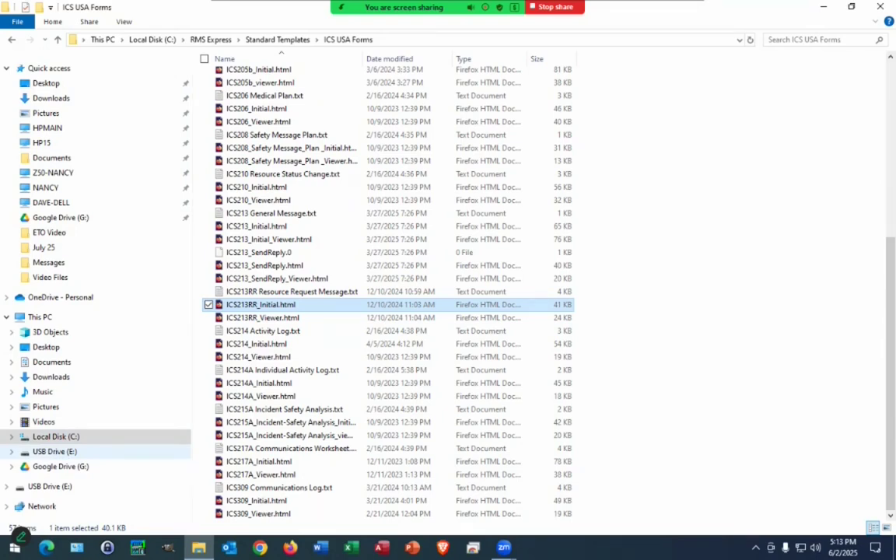
left_click(54, 451)
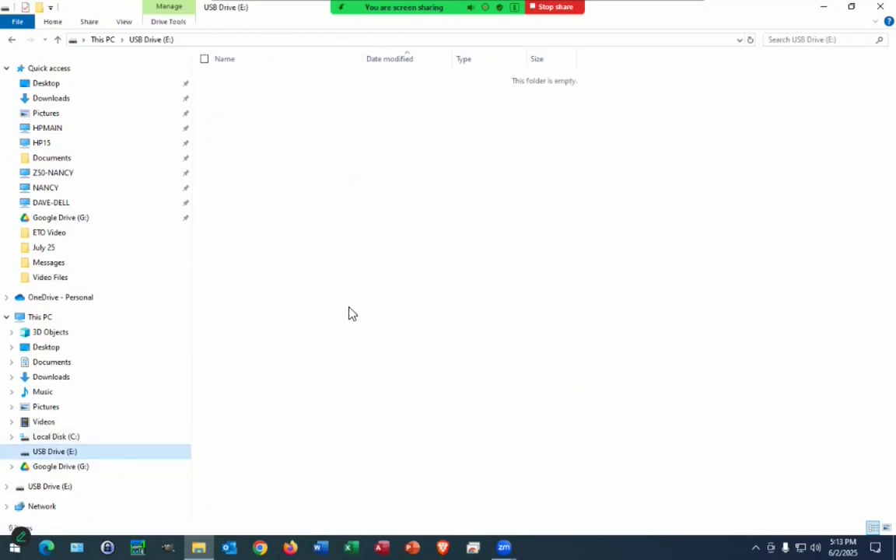
Step: Paste ICS213RR_Initial.html onto USB Drive (E:) and open that copy in Firefox
right_click(413, 194)
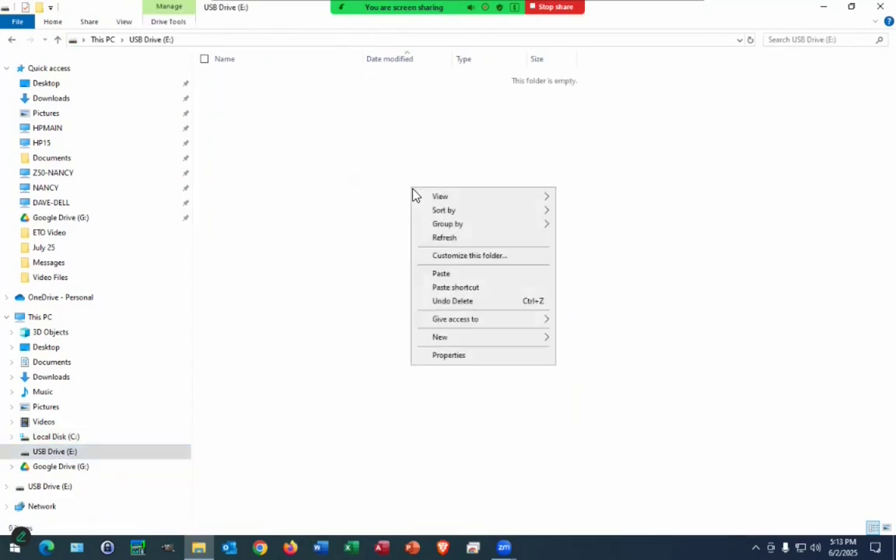
left_click(441, 274)
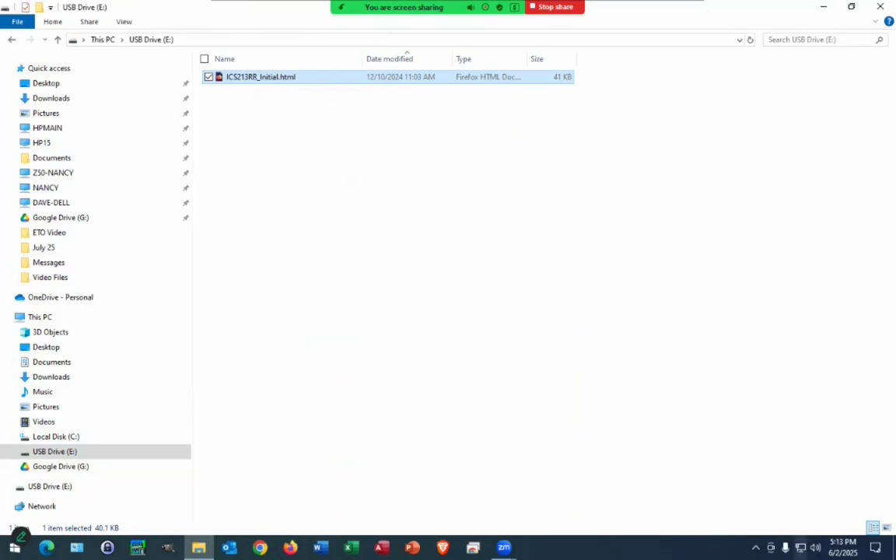
left_click(881, 7)
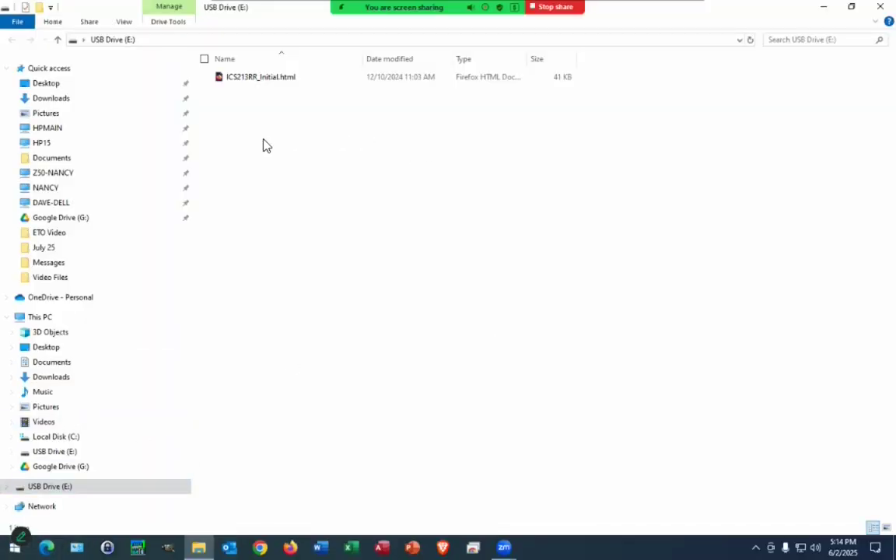
double_click(252, 83)
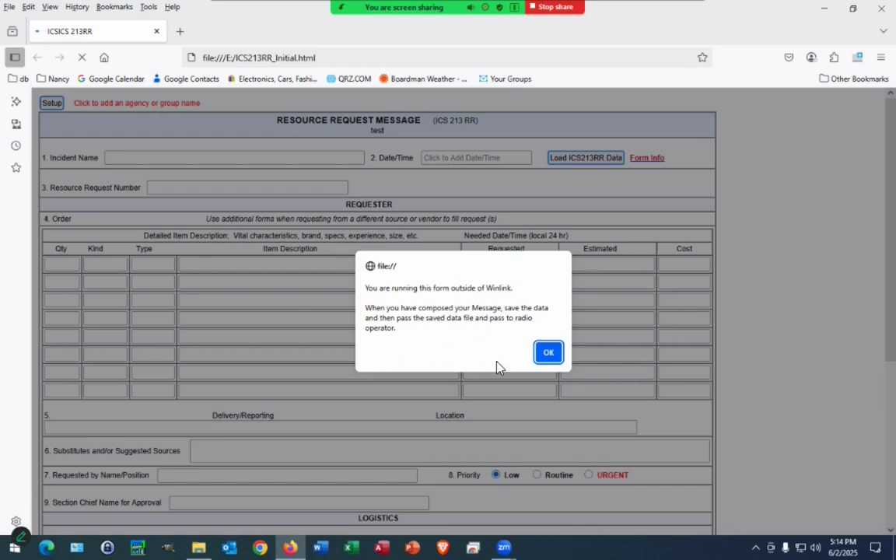
Step: Dismiss the outside-Winlink alert and complete the Mills Pt form with eight medication orders, URGENT
left_click(552, 355)
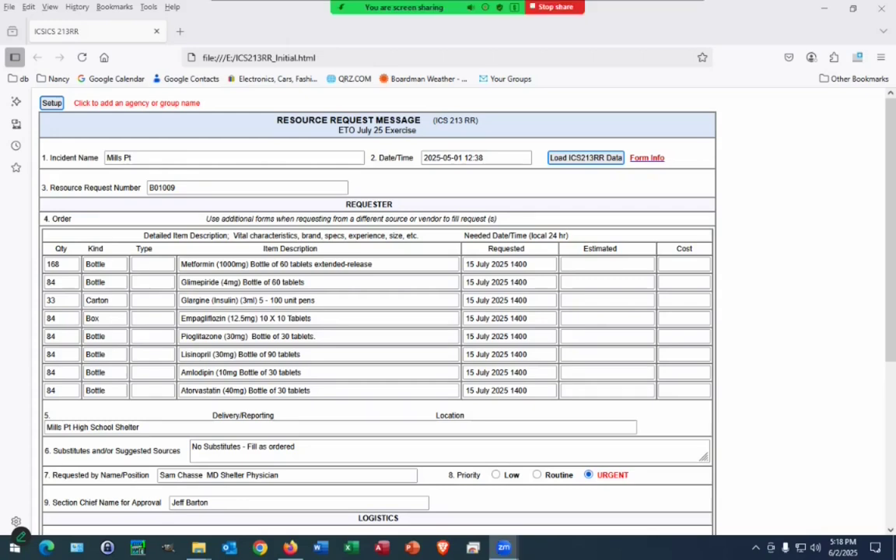
scroll(378, 311, "down", 5)
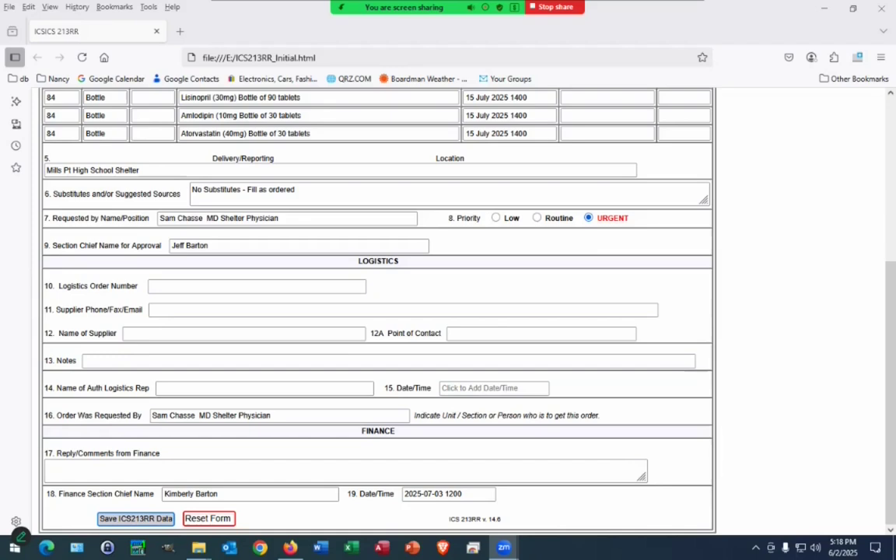
left_click(135, 518)
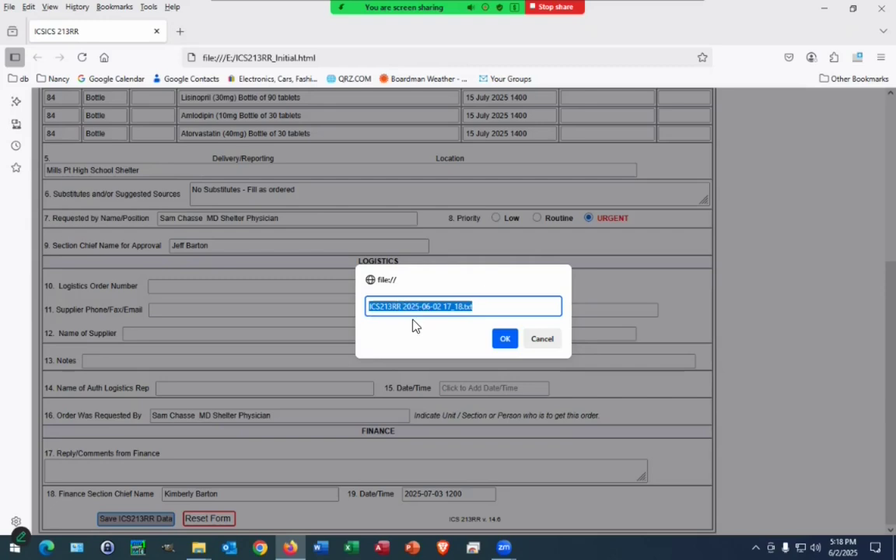
left_click(503, 340)
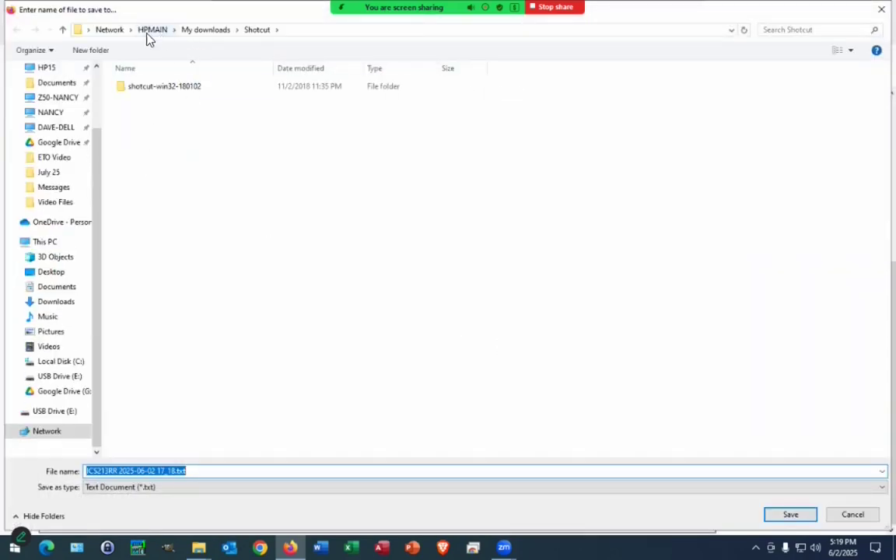
left_click(53, 412)
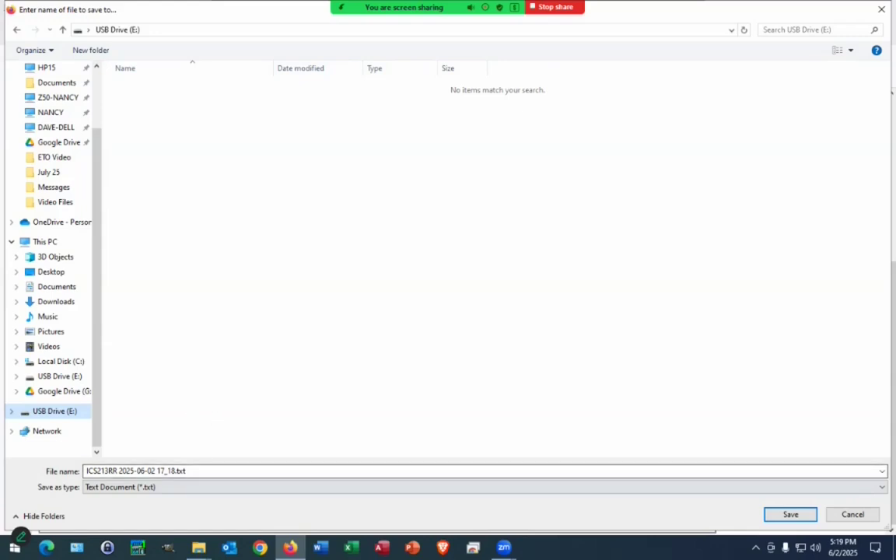
key("Return")
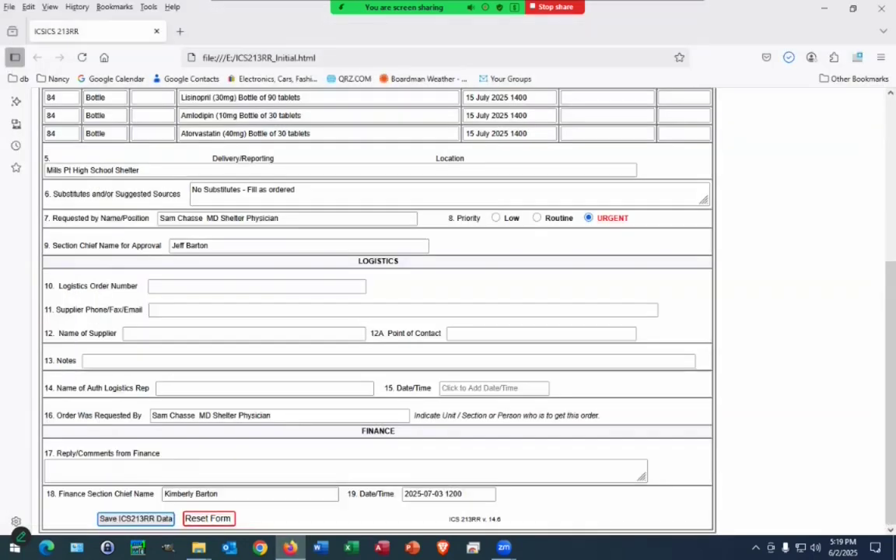
Step: Scroll the filled ICS 213RR form back to the top
scroll(378, 311, "up", 5)
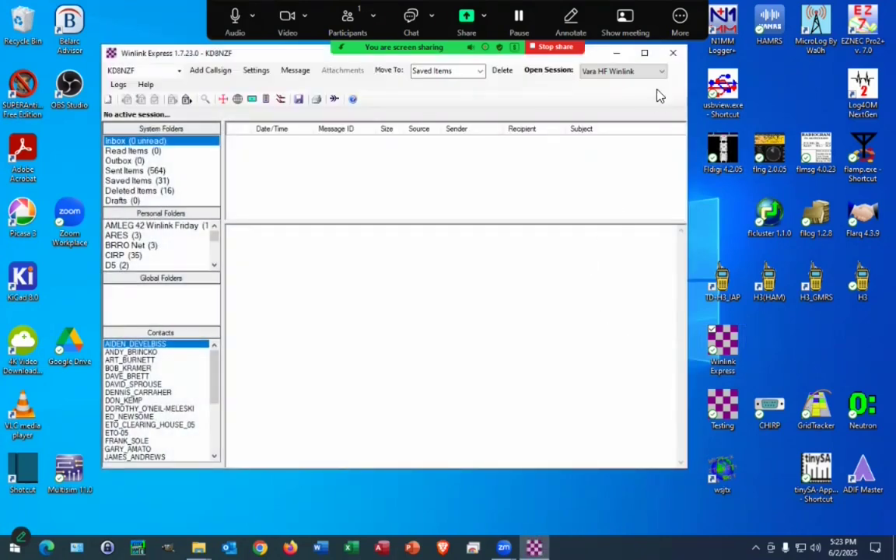
Step: Resize and reposition the Winlink Express window, then start a new blank message
left_click(645, 55)
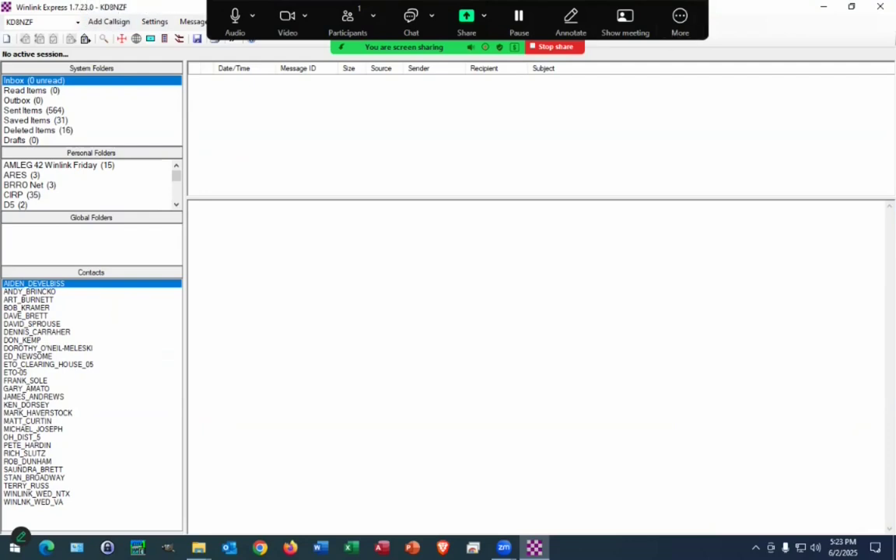
left_click(852, 7)
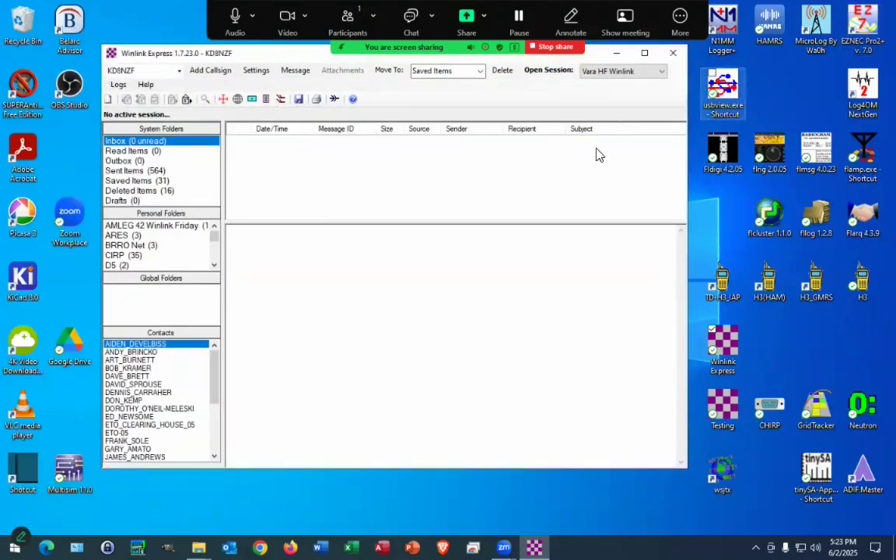
left_click_drag(288, 60, 294, 89)
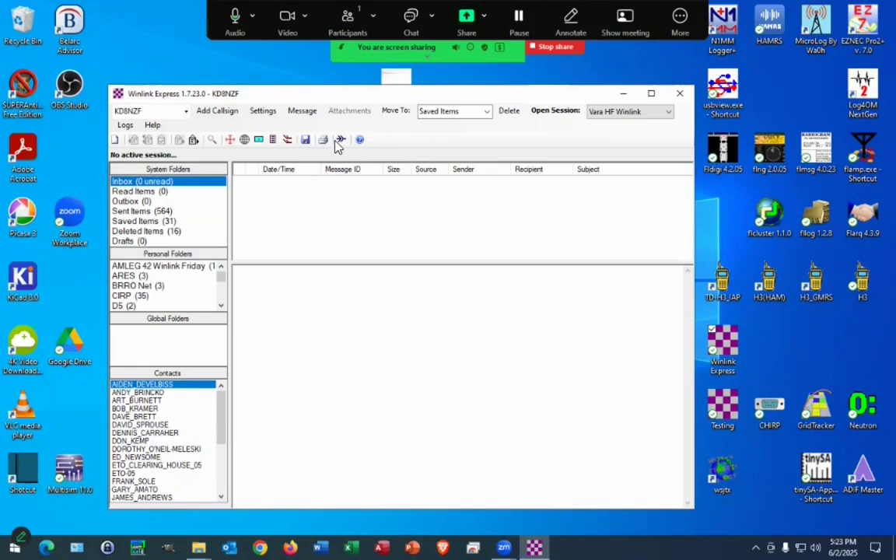
left_click(305, 114)
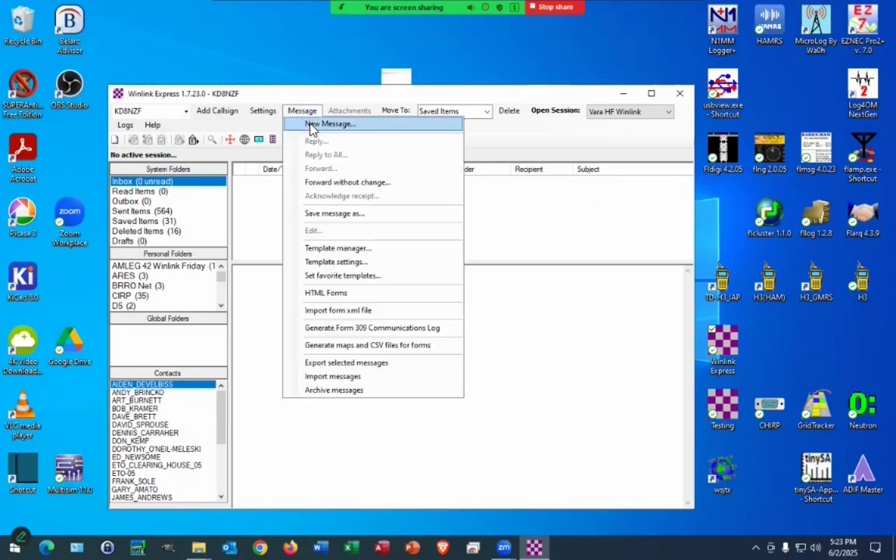
left_click(313, 125)
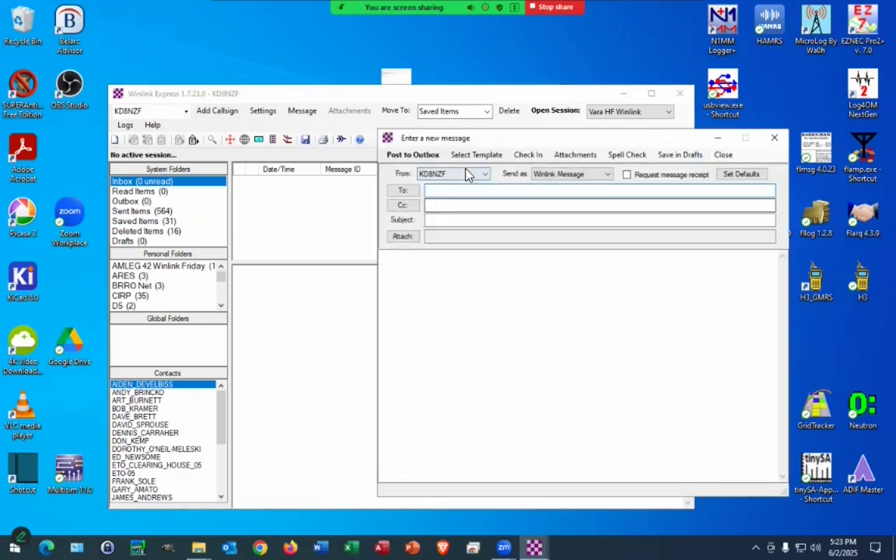
Step: Pick ICS213RR Resource Request Message.txt from Standard Templates > ICS USA Forms
left_click(476, 155)
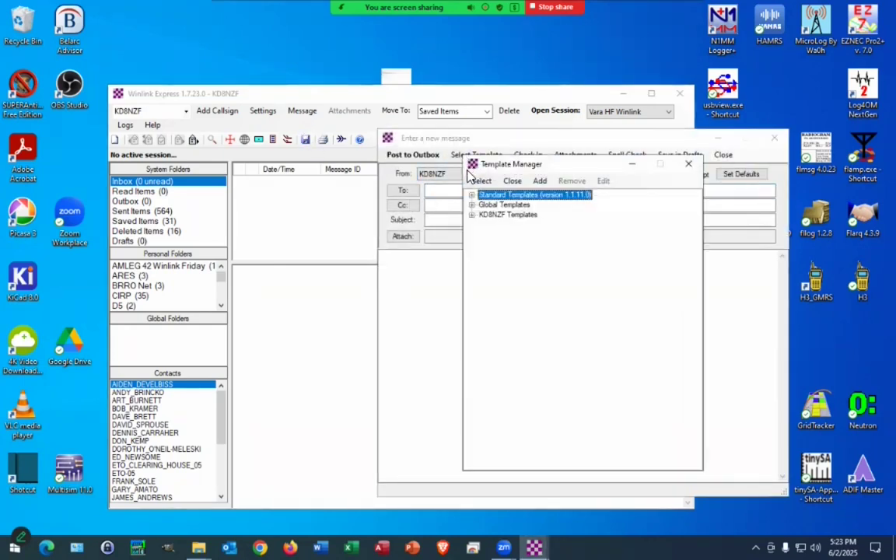
left_click(471, 195)
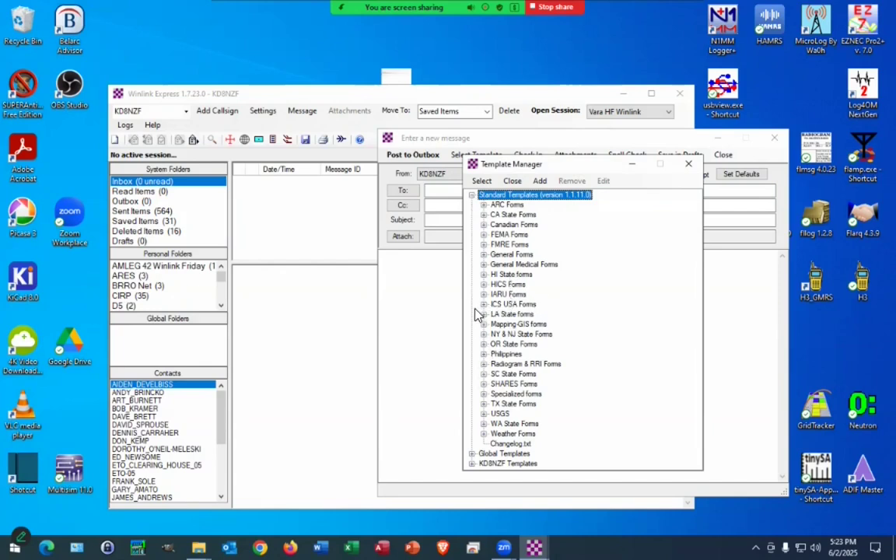
left_click(484, 306)
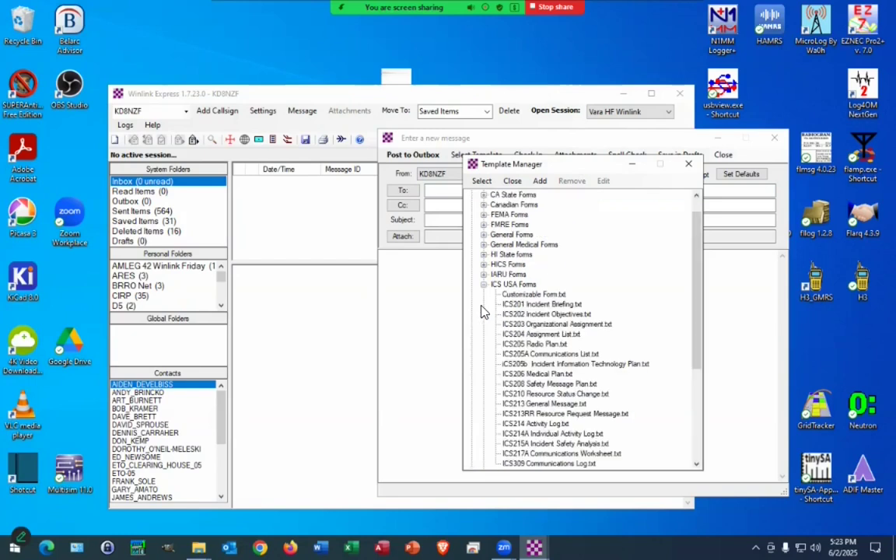
scroll(588, 310, "down", 3)
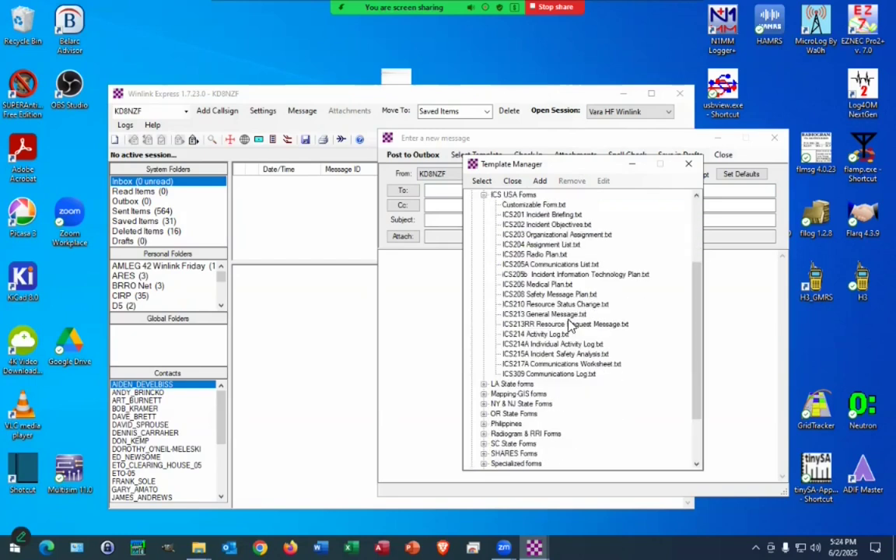
double_click(525, 325)
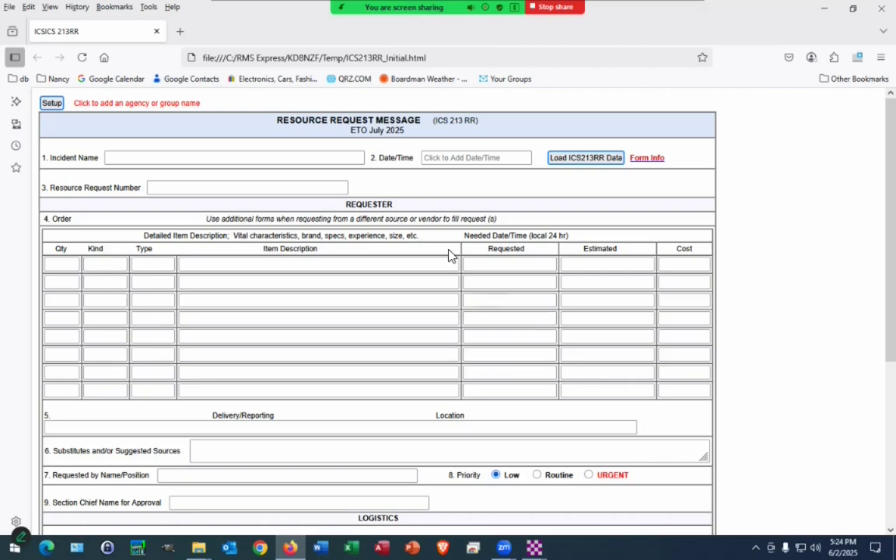
left_click(573, 160)
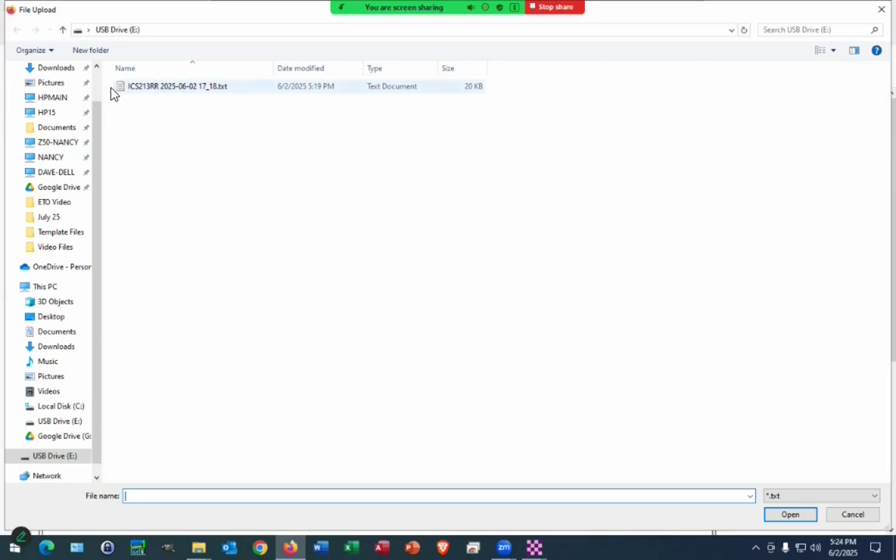
double_click(152, 87)
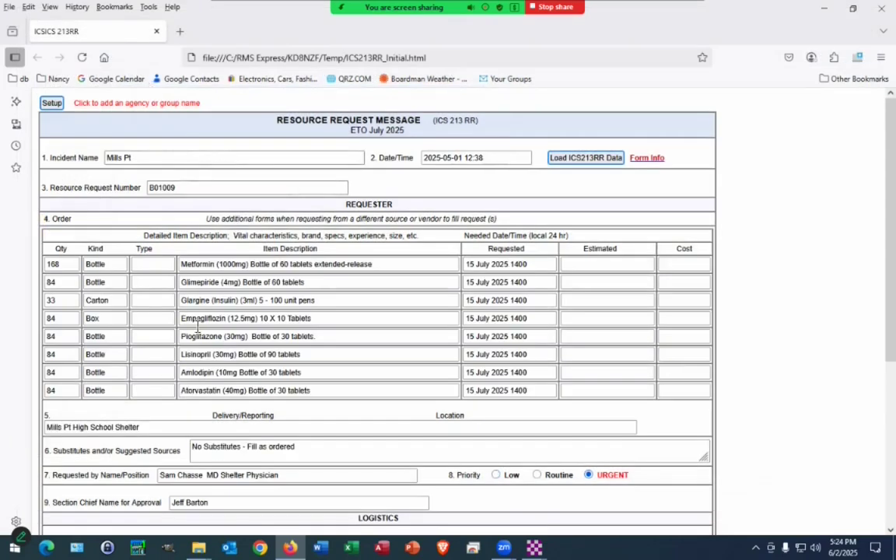
scroll(336, 421, "down", 2)
scroll(331, 418, "down", 6)
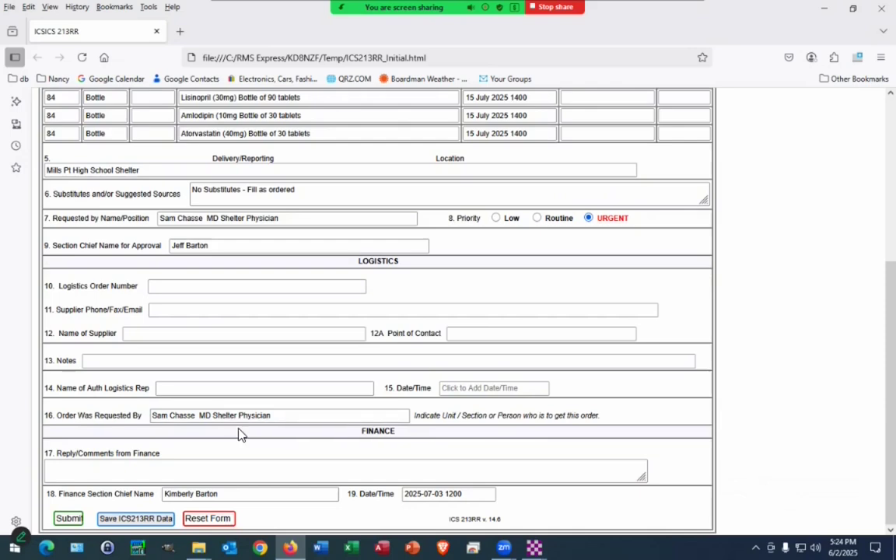
scroll(303, 391, "up", 2)
scroll(302, 392, "down", 2)
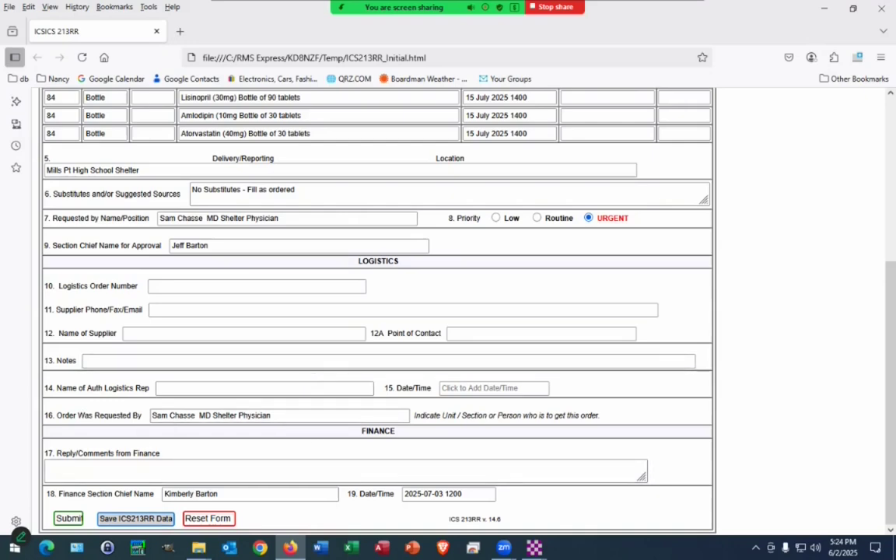
Step: Start saving the form data and browse to the Amateur Radio2 folder on HPMAIN
left_click(136, 519)
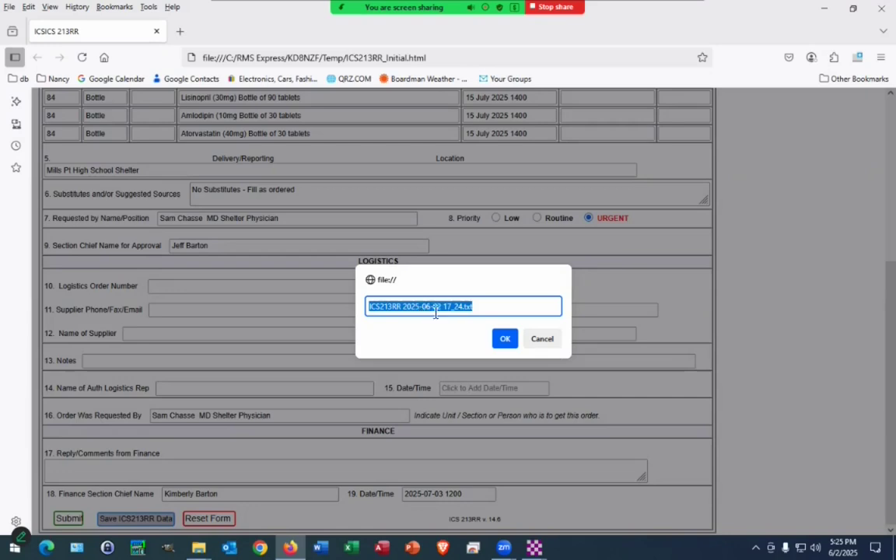
left_click(505, 340)
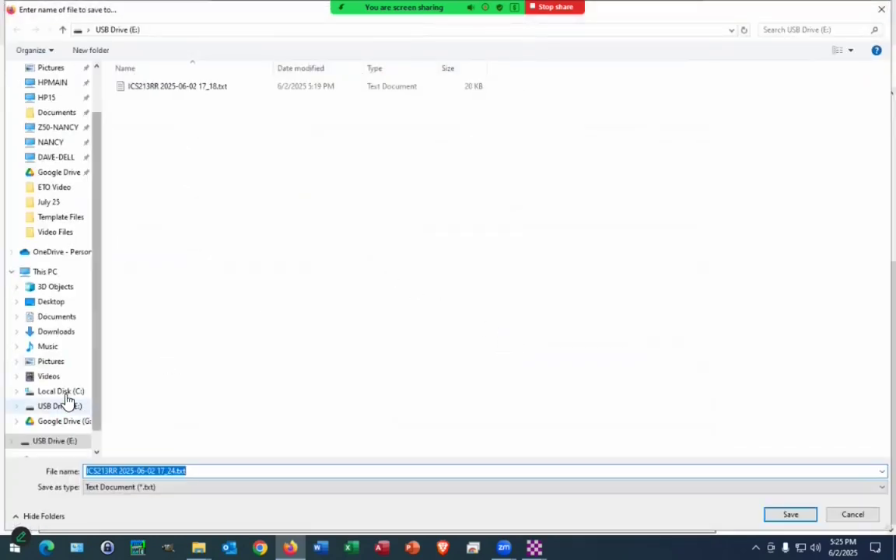
left_click(51, 86)
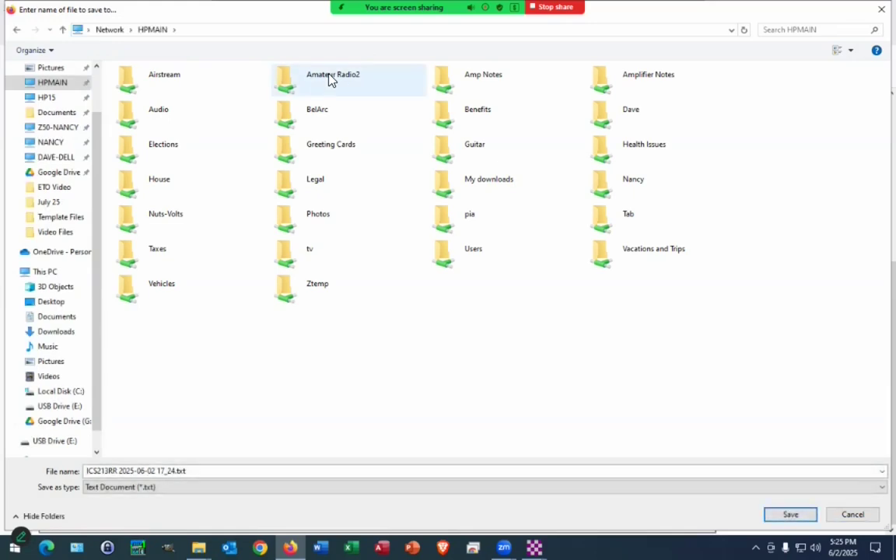
double_click(331, 78)
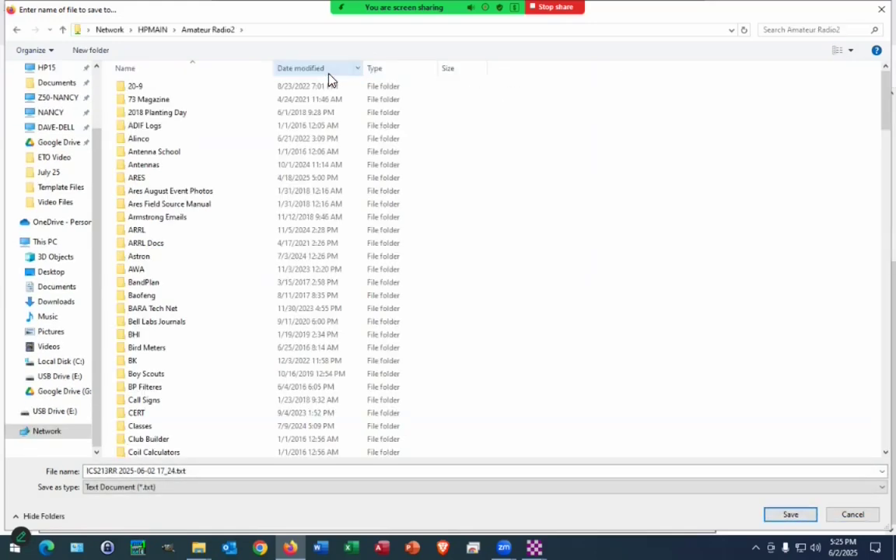
scroll(183, 277, "down", 1)
scroll(183, 276, "down", 5)
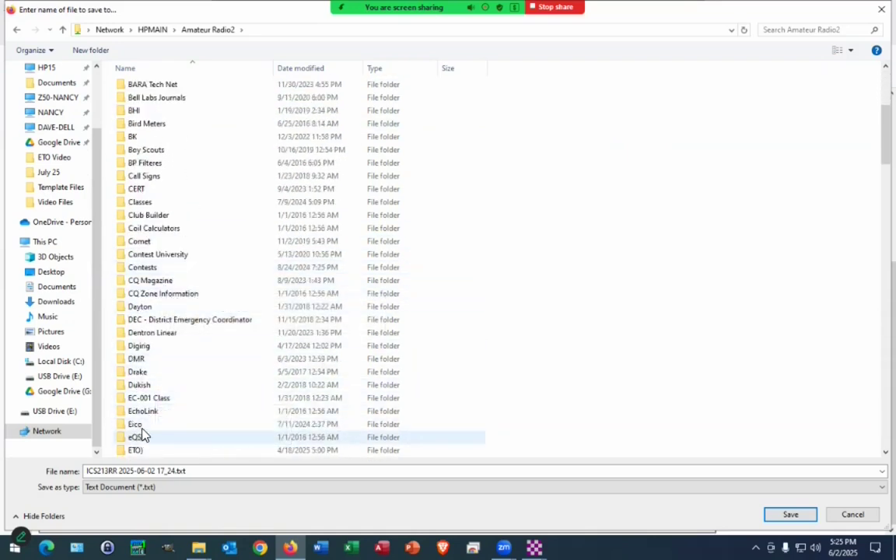
scroll(139, 424, "down", 2)
double_click(134, 372)
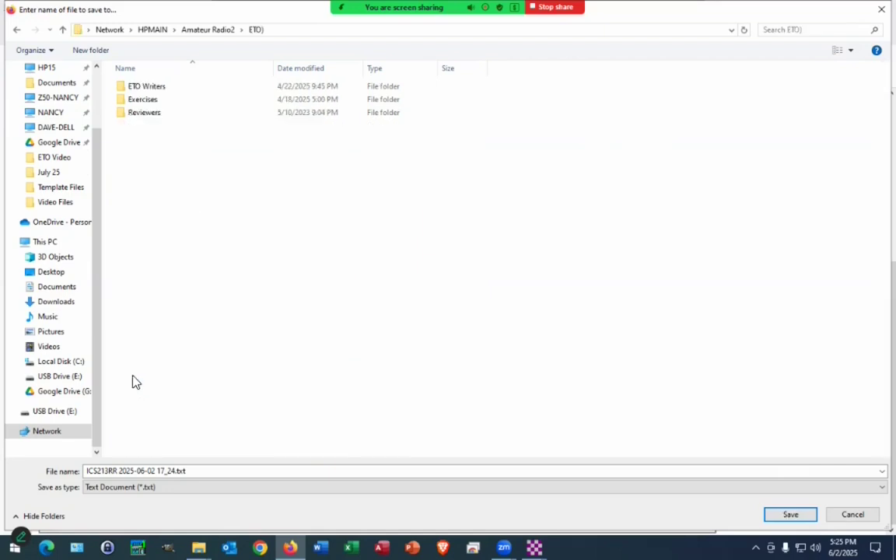
double_click(143, 87)
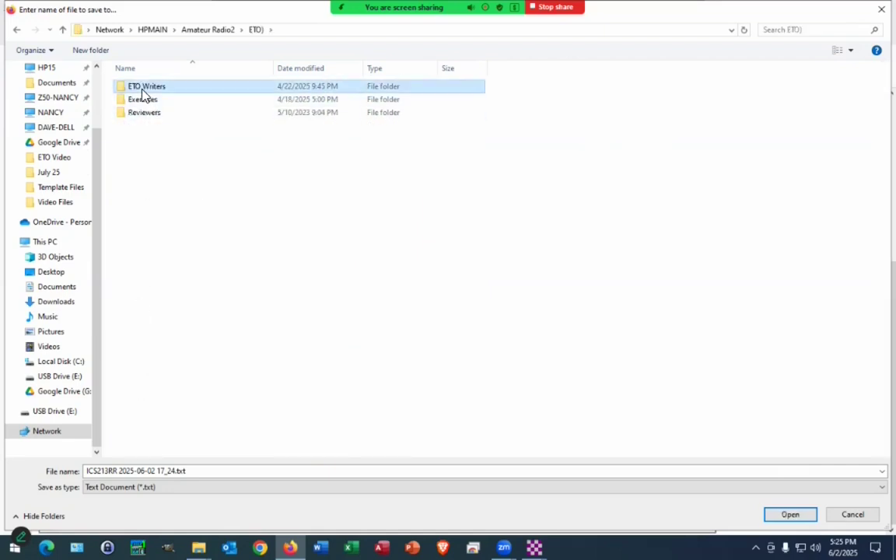
double_click(143, 87)
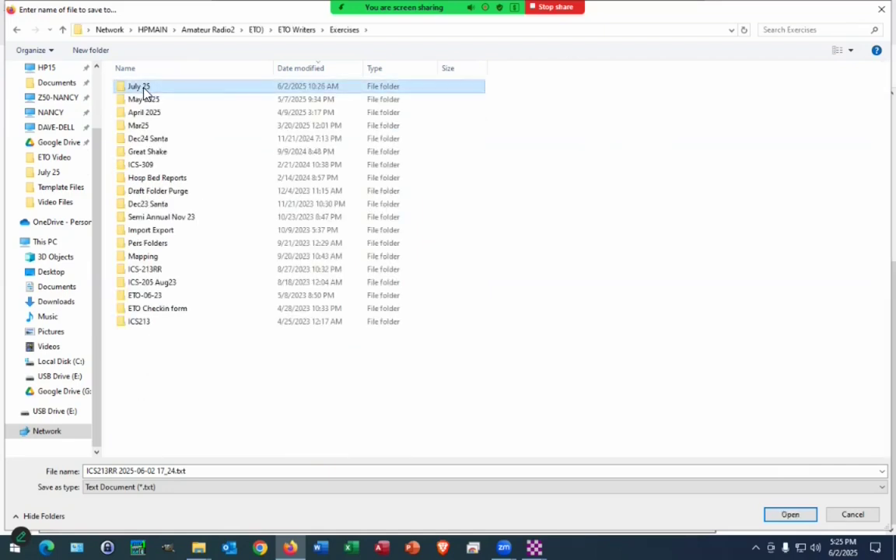
double_click(144, 87)
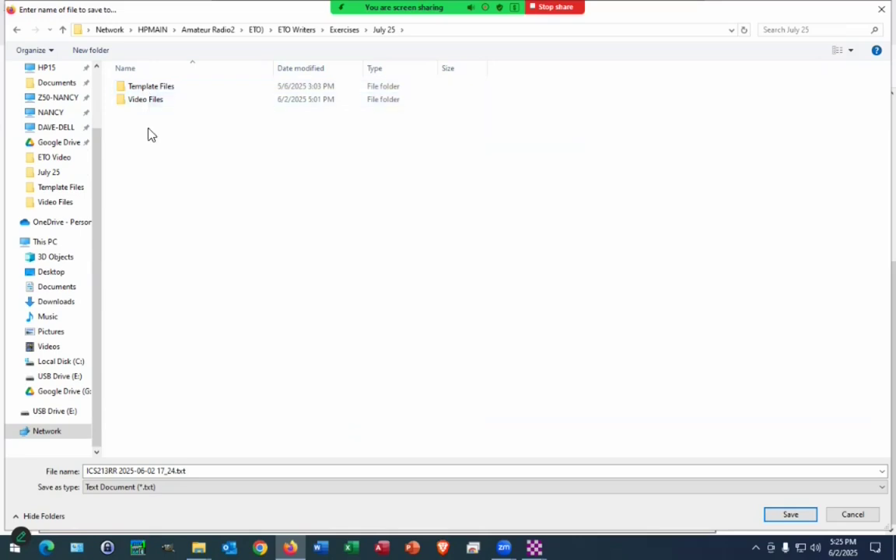
double_click(137, 89)
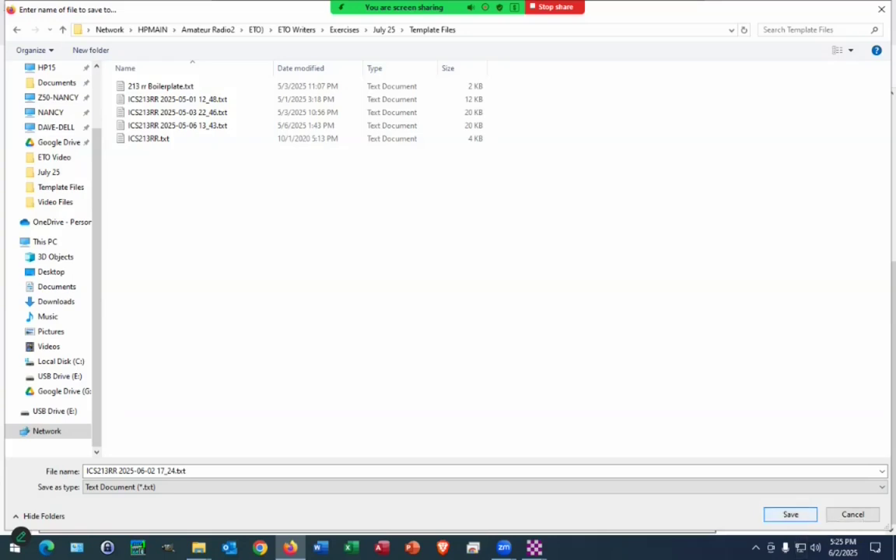
key("Return")
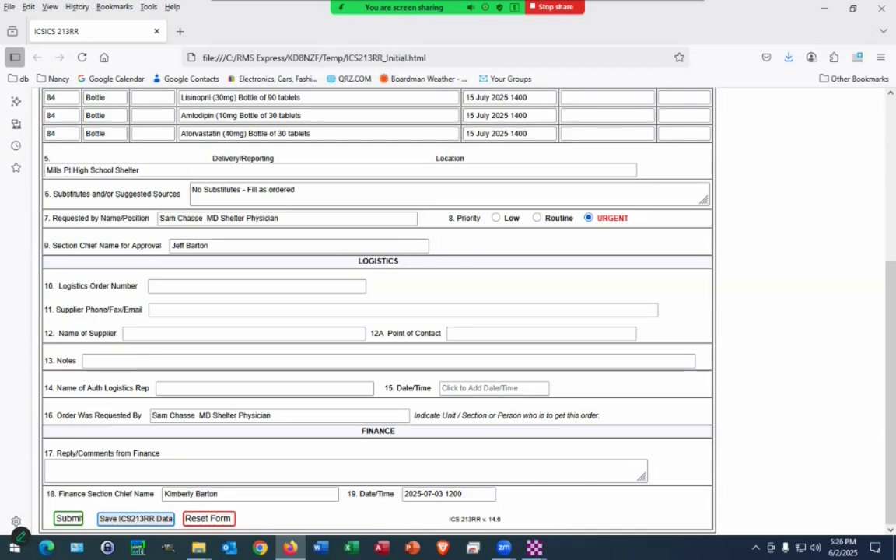
Step: Submit the completed ICS 213RR form and confirm, creating a Winlink message with its data
scroll(459, 312, "up", 3)
scroll(459, 311, "down", 3)
left_click(69, 519)
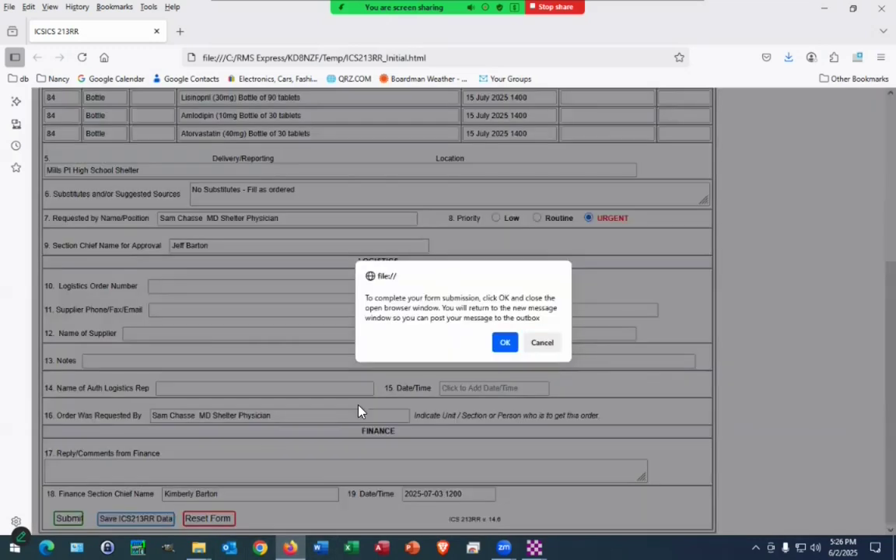
left_click(502, 344)
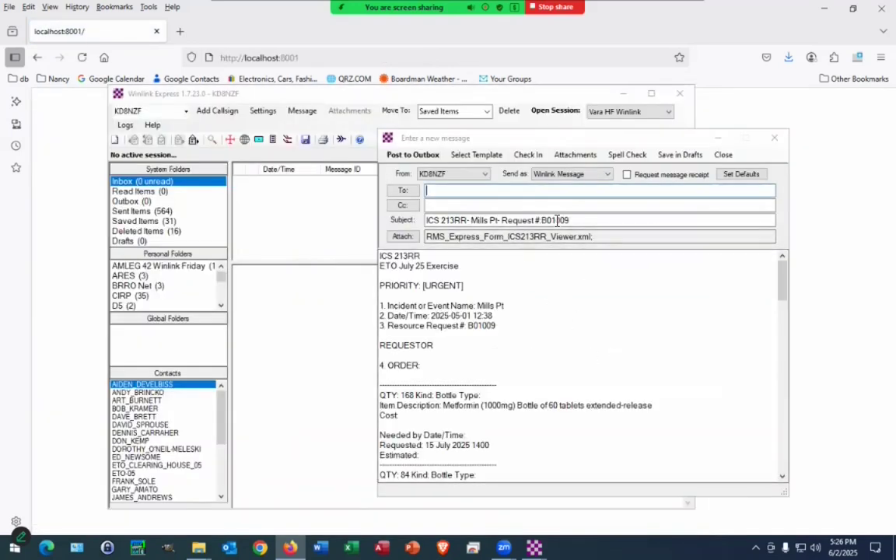
left_click_drag(481, 142, 366, 114)
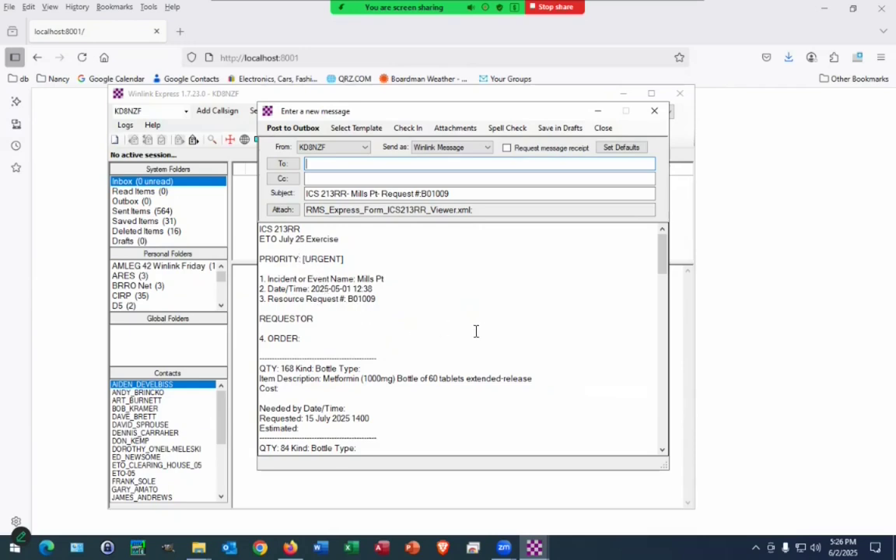
scroll(477, 332, "down", 2)
scroll(477, 330, "down", 3)
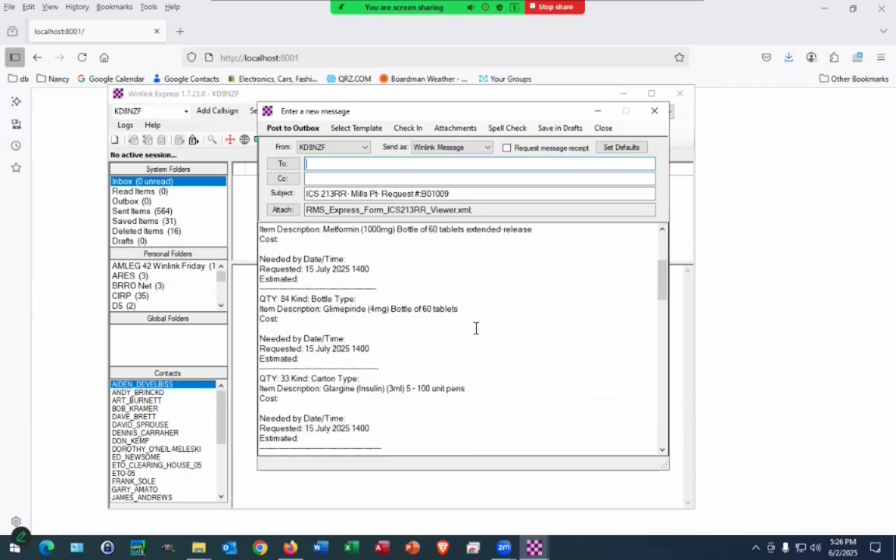
scroll(327, 319, "up", 1)
scroll(327, 320, "down", 1)
scroll(327, 319, "up", 4)
scroll(325, 321, "down", 1)
scroll(325, 322, "up", 1)
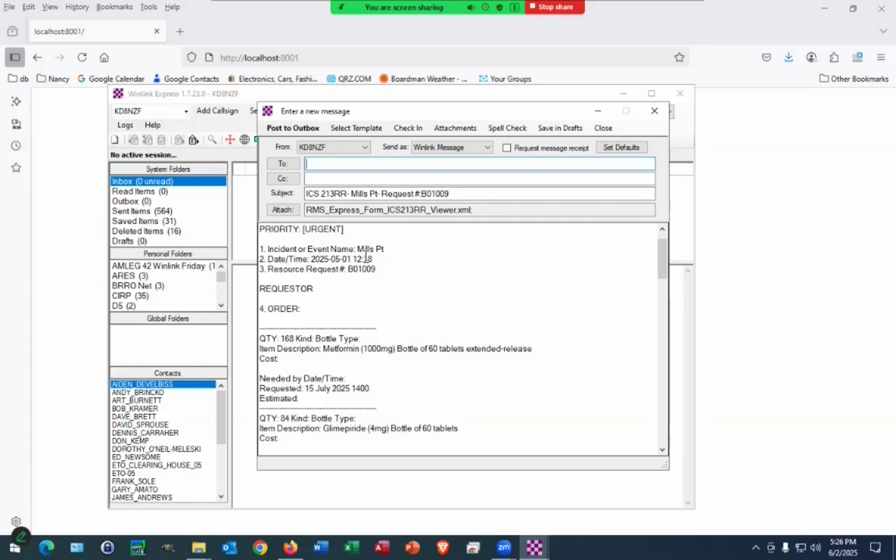
scroll(427, 290, "down", 10)
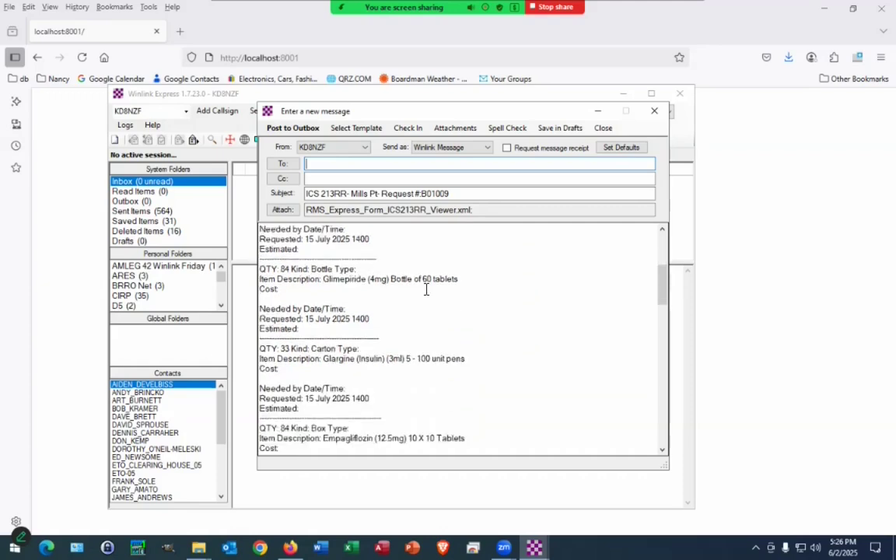
scroll(427, 289, "down", 10)
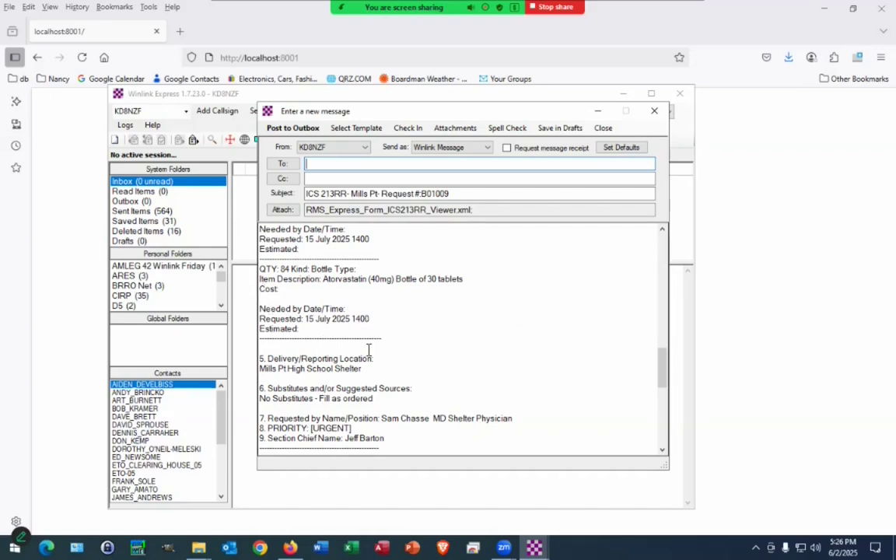
scroll(347, 424, "down", 4)
scroll(347, 424, "down", 3)
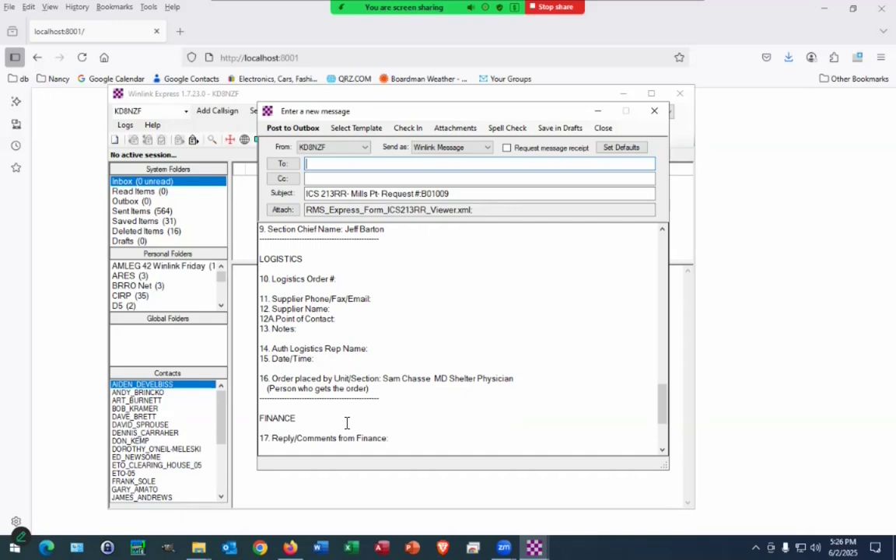
scroll(347, 421, "down", 4)
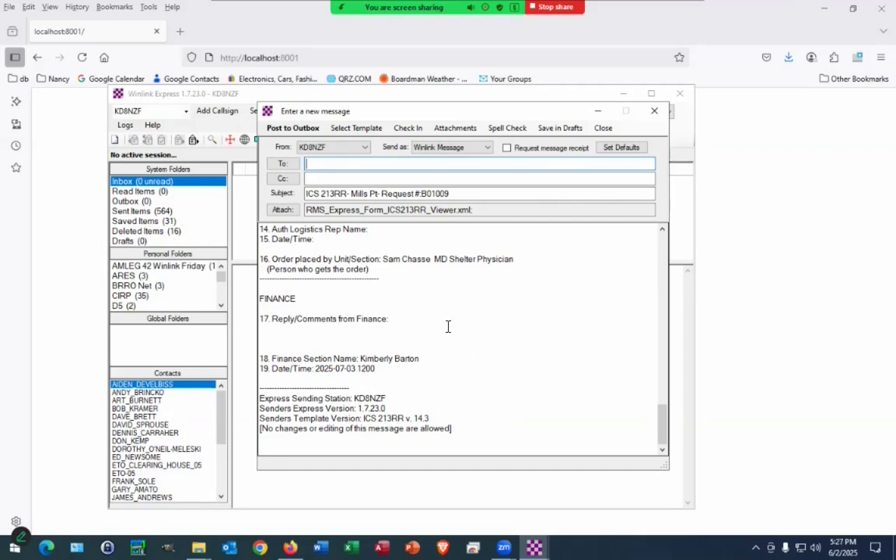
Step: Address the ICS 213RR Mills Pt message to ETO-05 and save it in Drafts
left_click(560, 129)
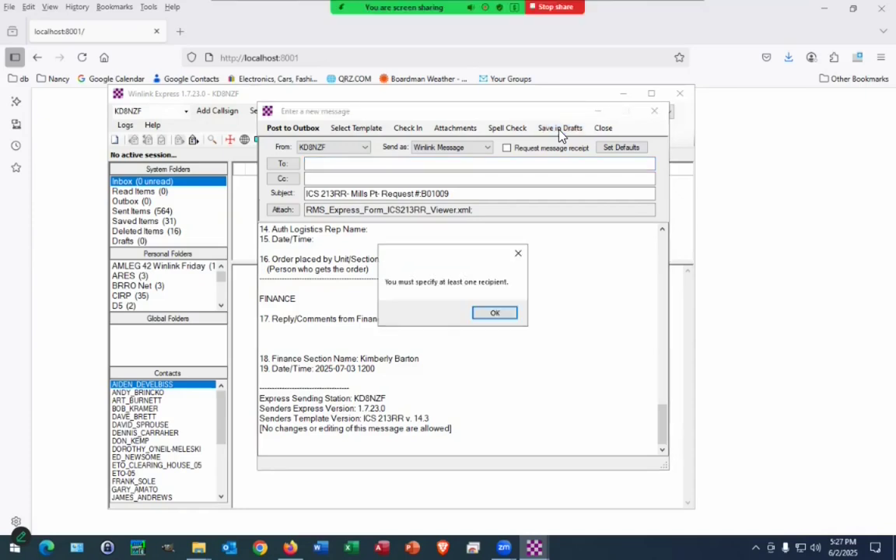
key("Return")
type("ETO-05")
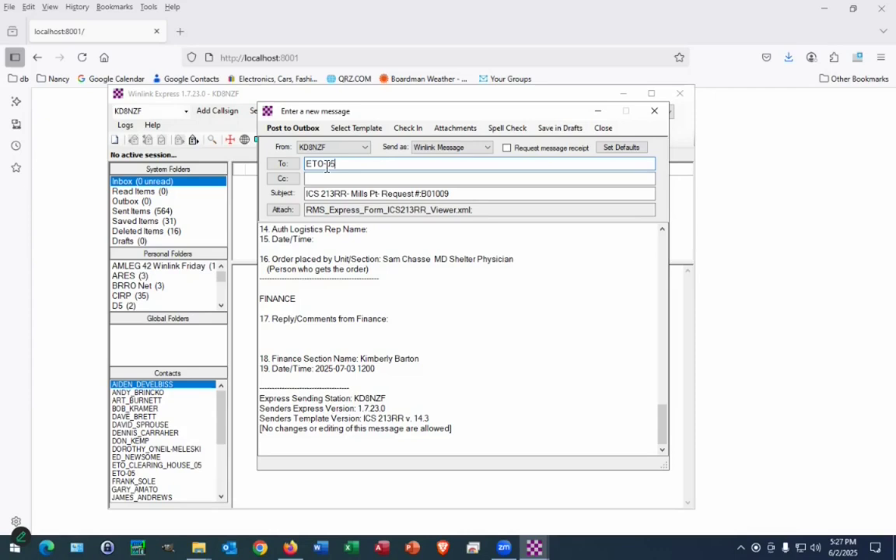
left_click(546, 129)
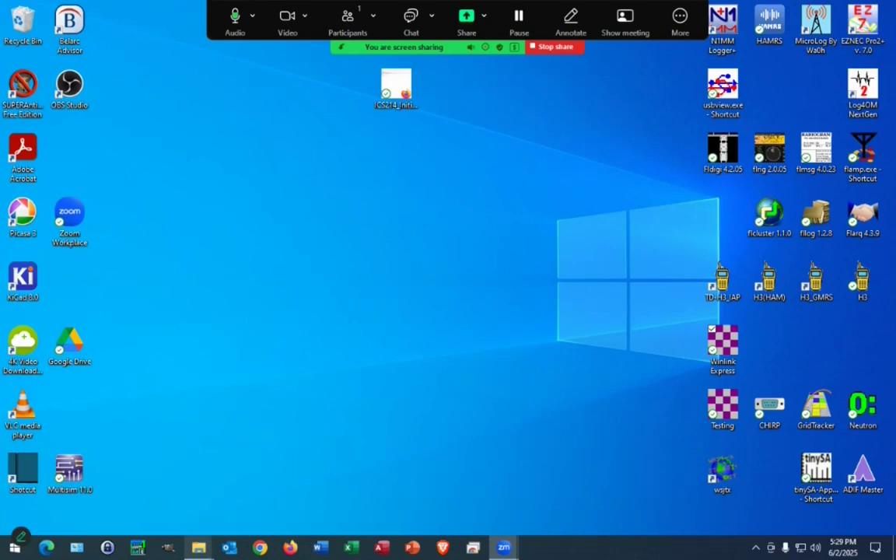
Step: Open ICS213RR_Initial.html from USB Drive (E:) in the browser
mouse_move(199, 548)
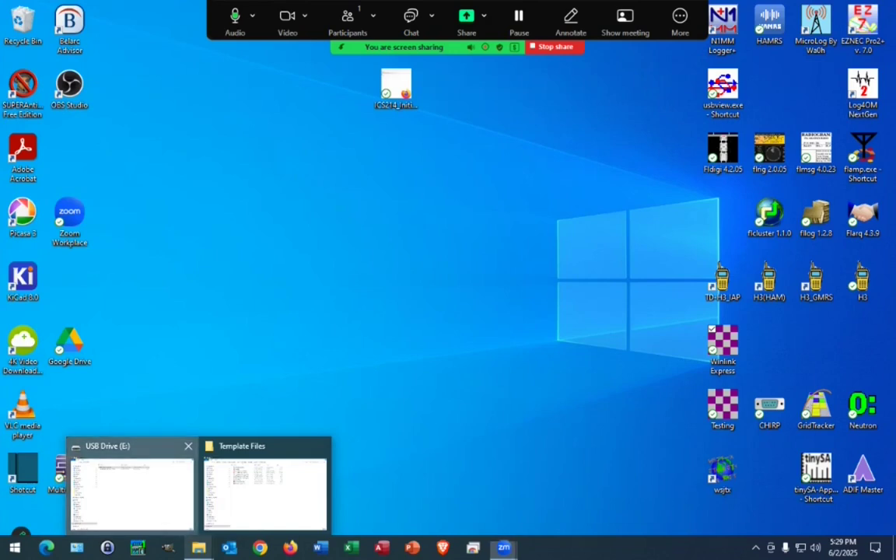
left_click(131, 490)
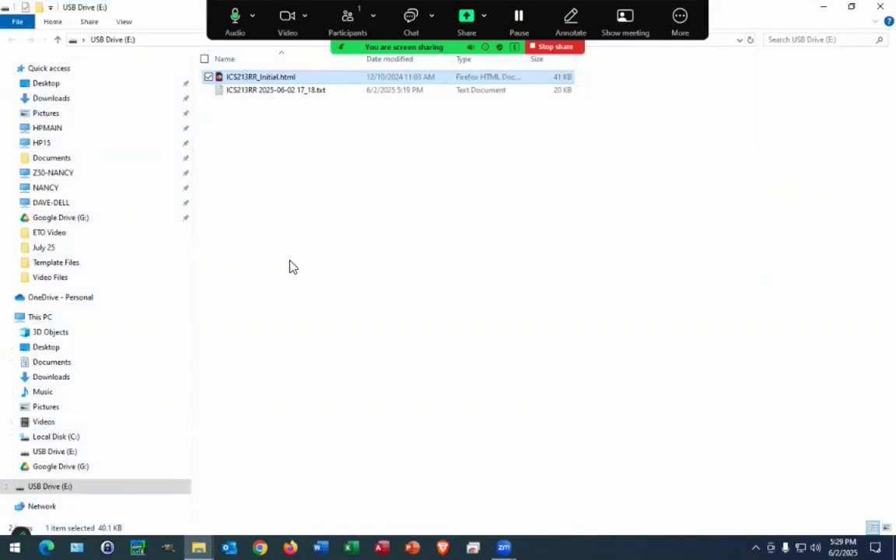
double_click(234, 84)
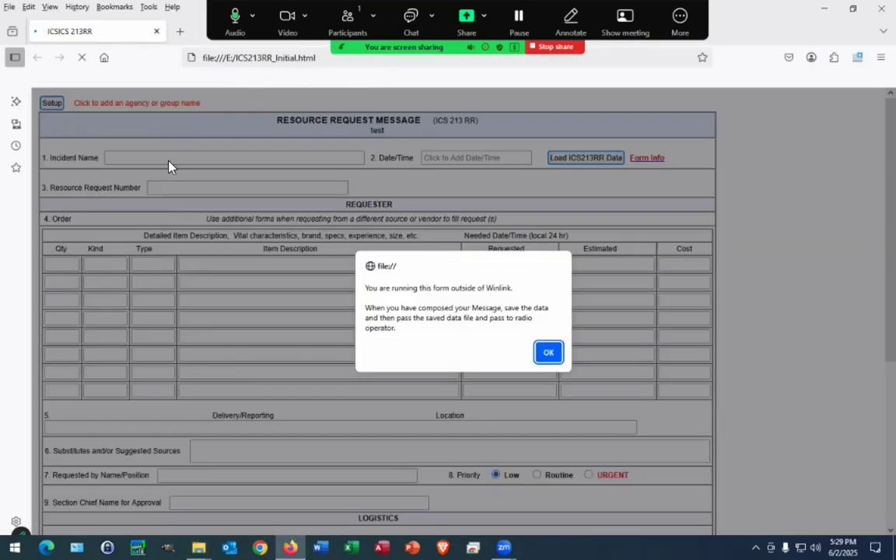
Step: Dismiss the running-outside-Winlink notice on the blank ICS 213RR form
left_click(553, 355)
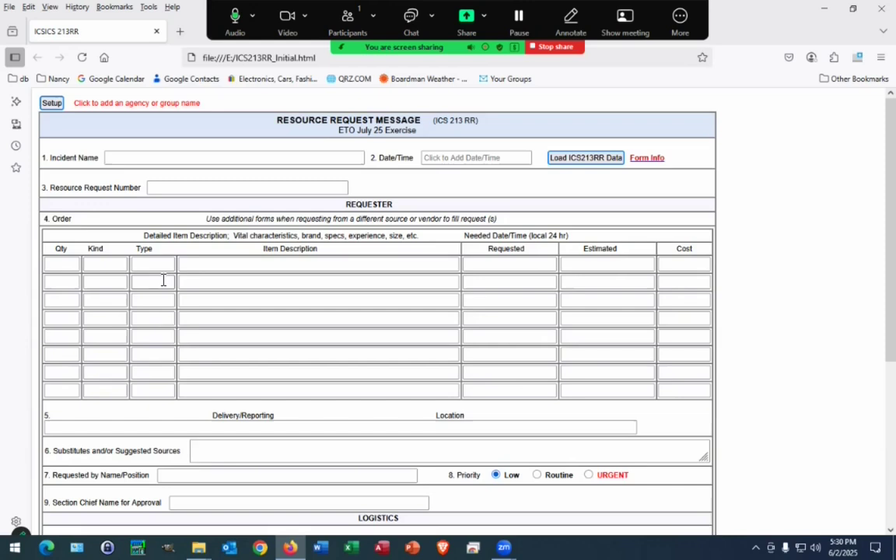
Step: Enter incident name Mills Pt and resource request number B01009
left_click(132, 163)
type("Mills Pl")
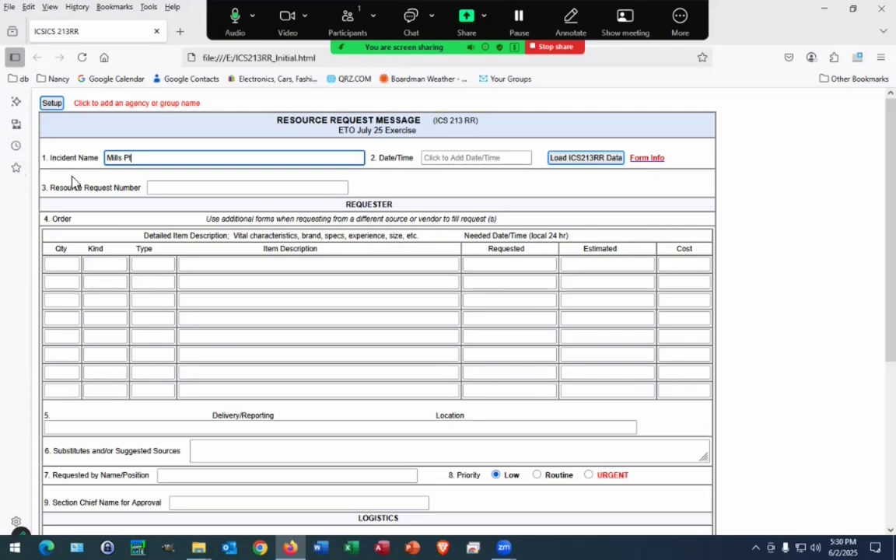
left_click(167, 189)
type("B01009")
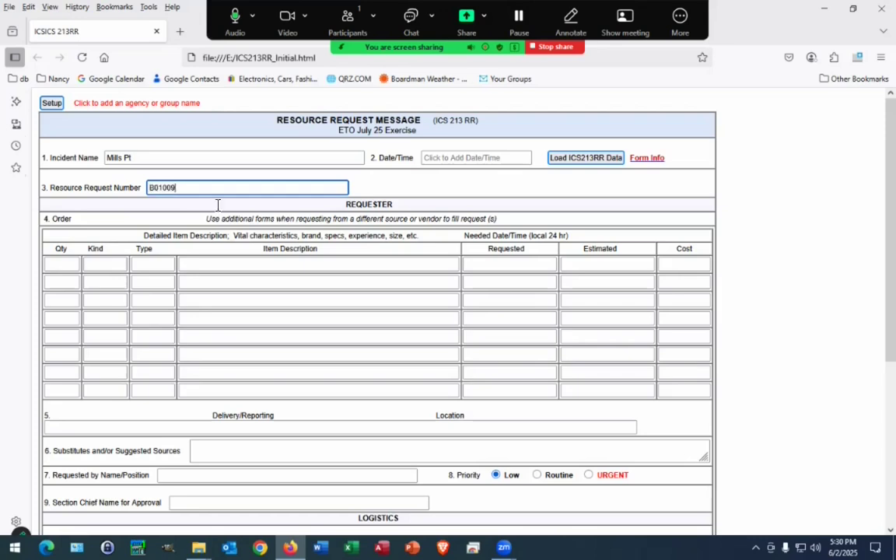
scroll(199, 220, "down", 3)
scroll(199, 220, "up", 2)
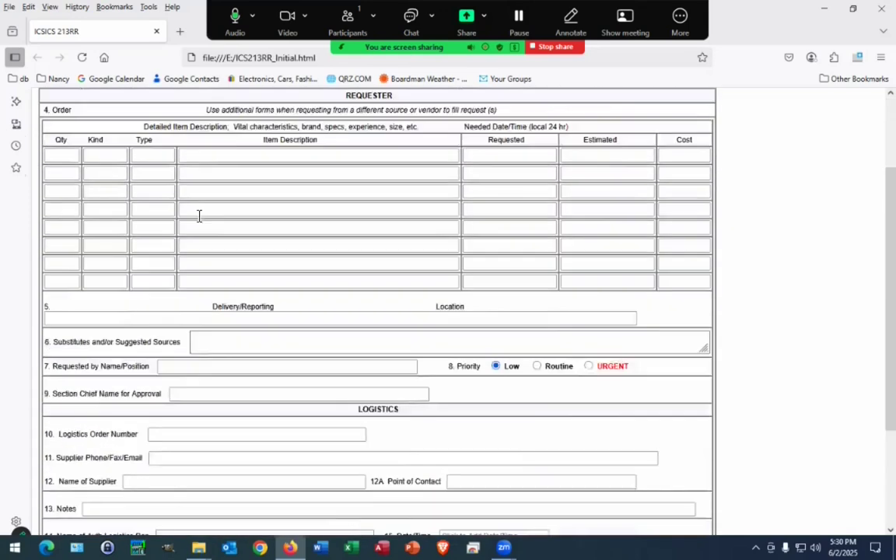
scroll(198, 218, "down", 2)
scroll(198, 217, "down", 1)
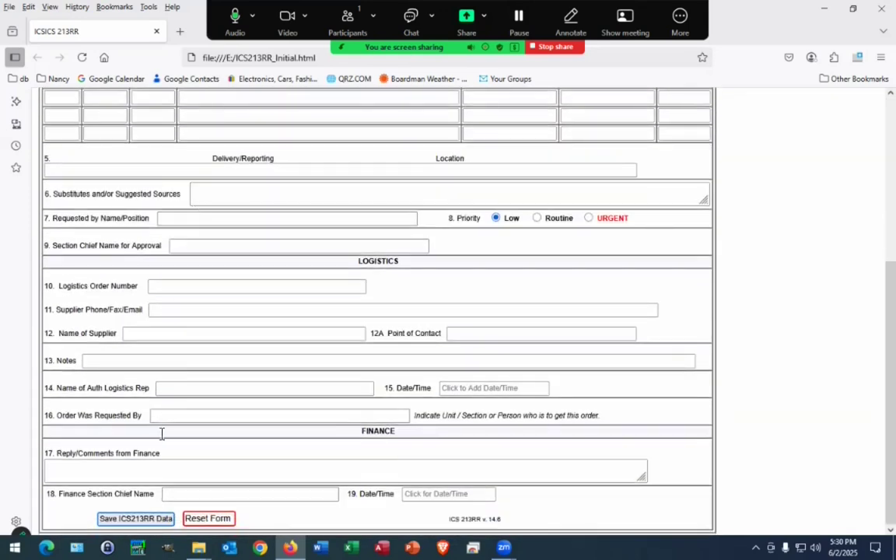
Step: Fill in the Finance Section Chief's name in field 18 and review the form
left_click(222, 494)
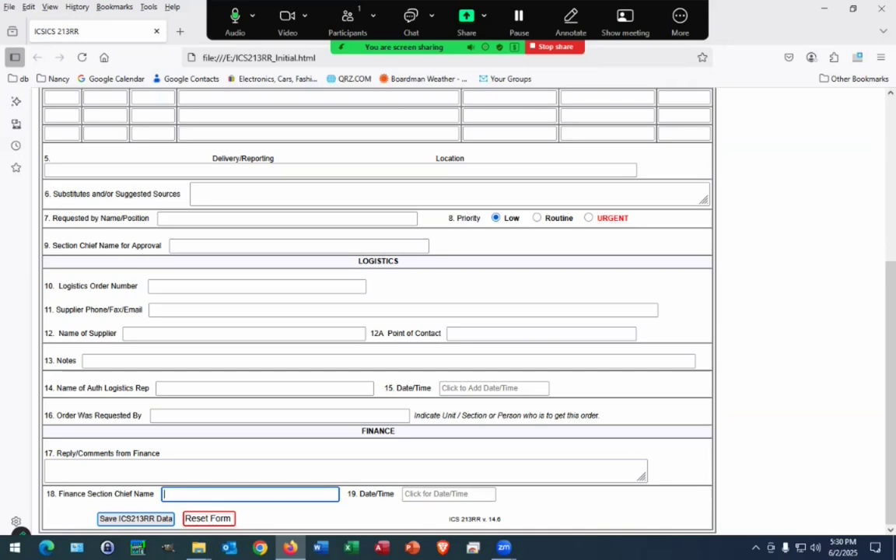
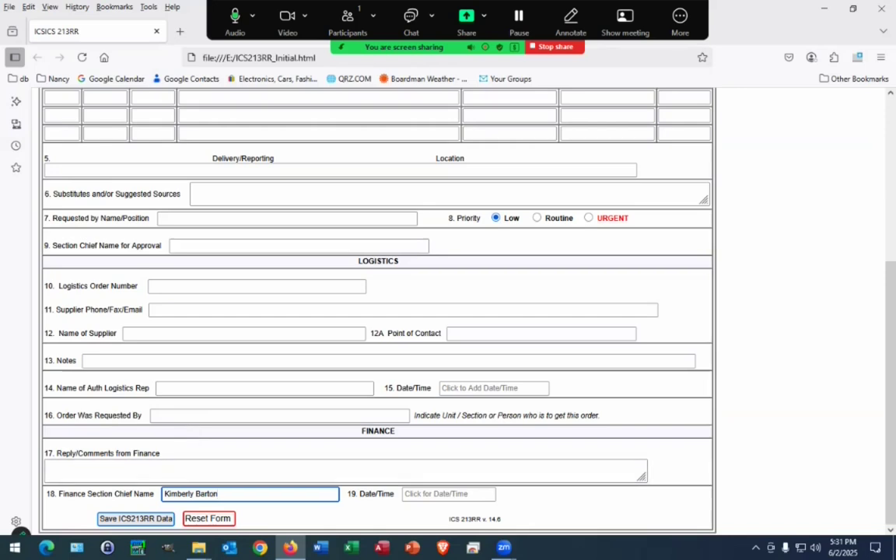
scroll(378, 311, "up", 3)
scroll(378, 311, "up", 3)
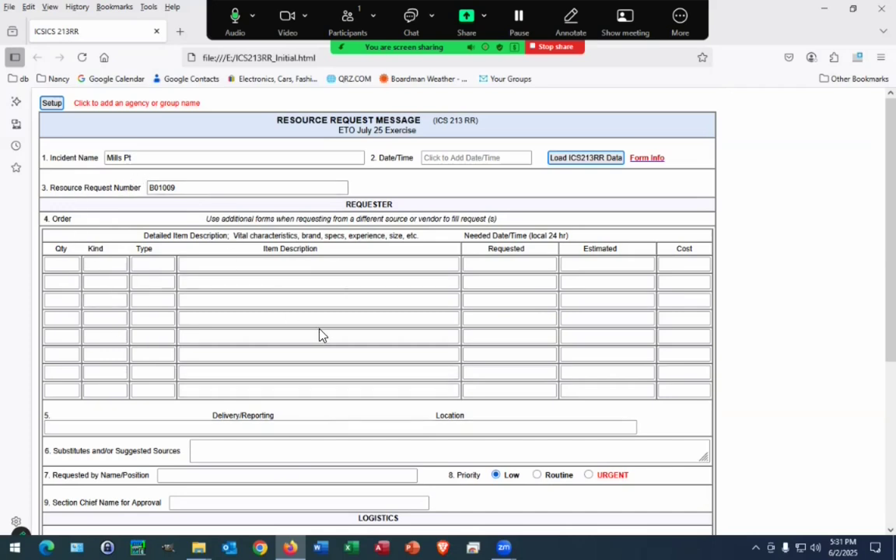
scroll(320, 333, "down", 5)
scroll(320, 332, "down", 2)
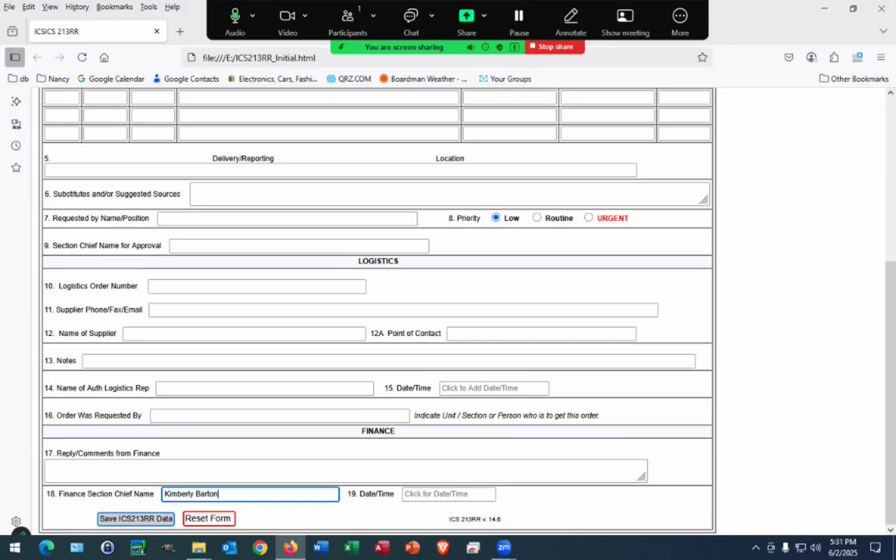
left_click(136, 518)
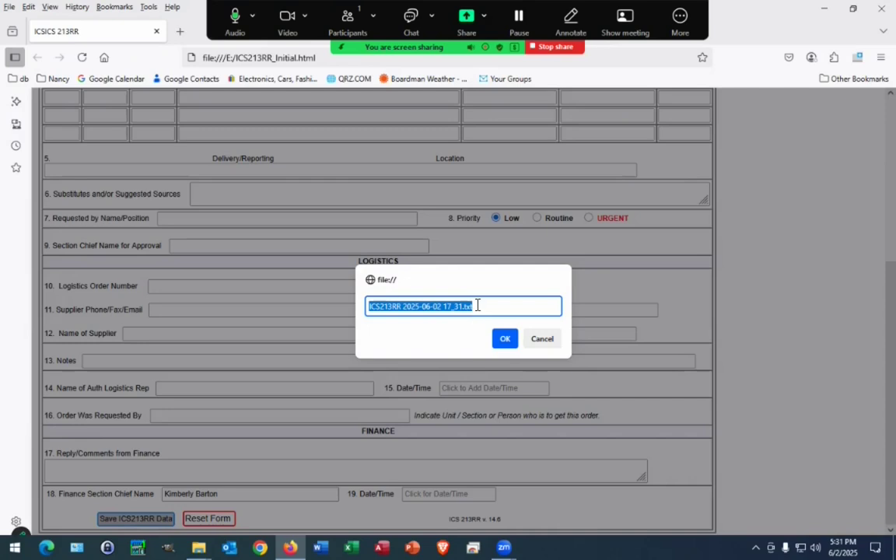
Step: Save the form data as Boilerplate.txt on USB Drive (E:)
type("B")
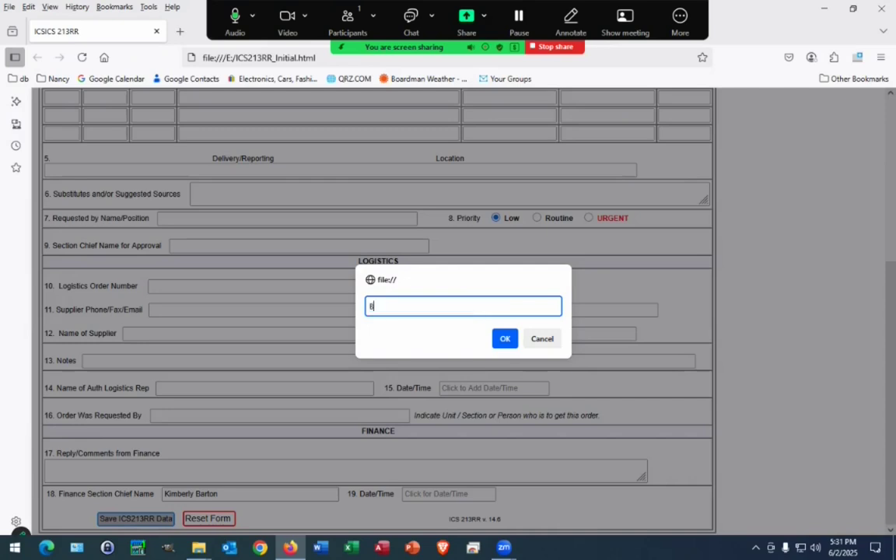
type("oilerplate")
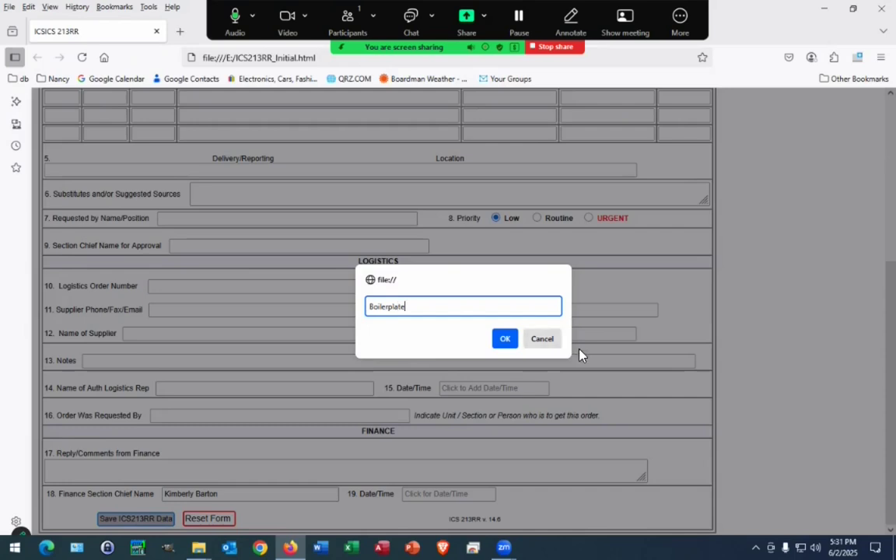
left_click(506, 340)
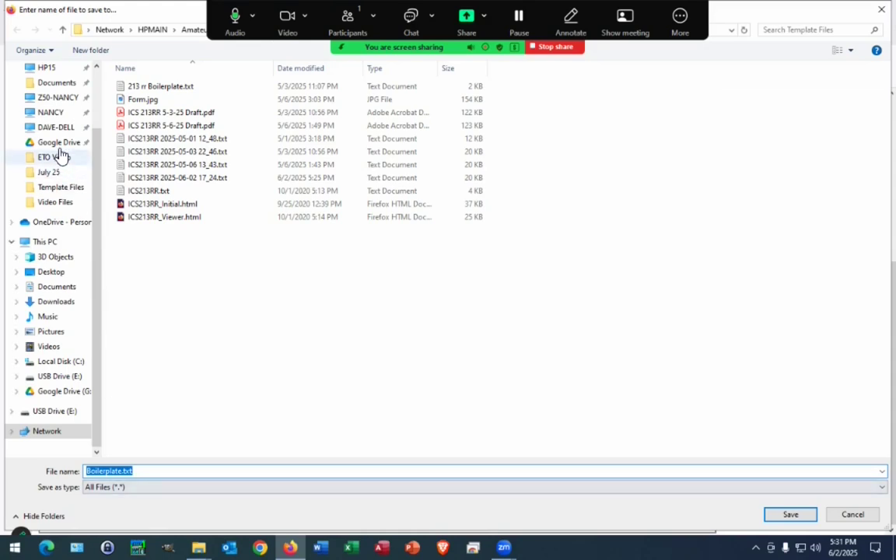
left_click(53, 377)
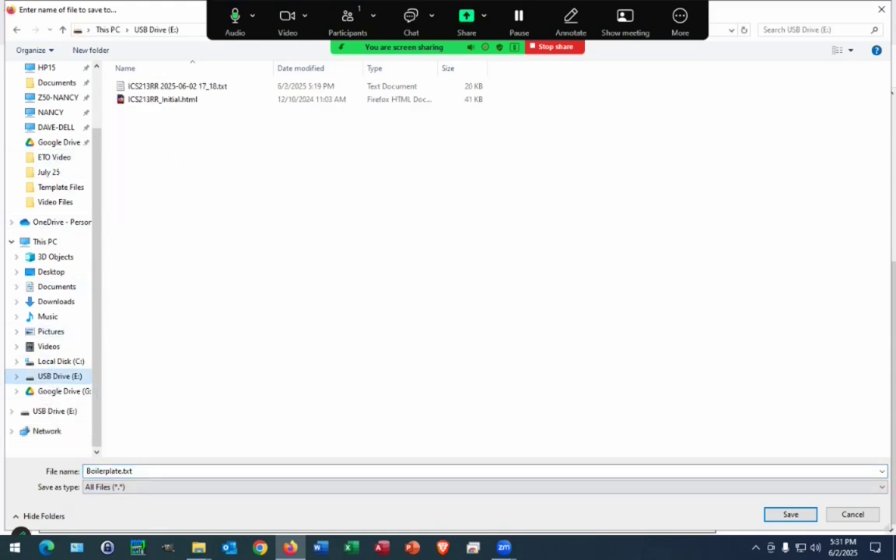
left_click(790, 514)
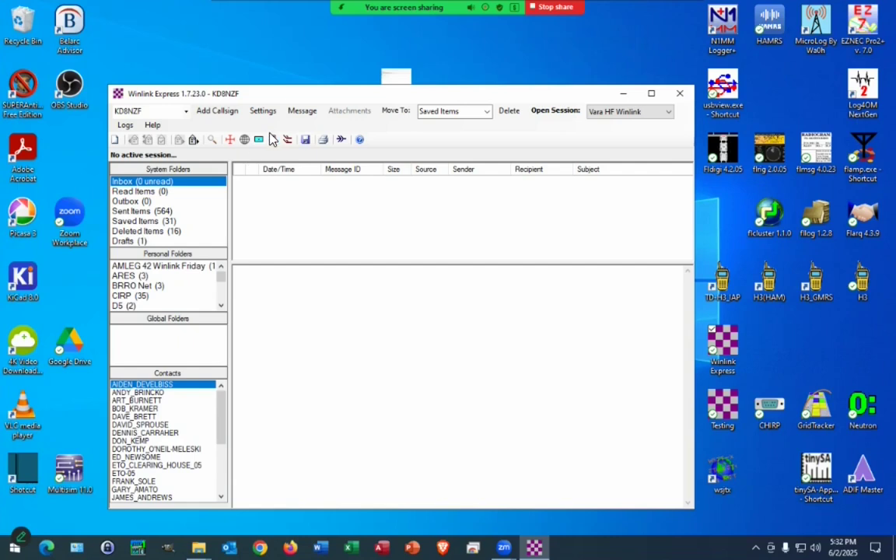
Step: Start a new message using the Standard Templates > ICS USA Forms ICS213RR Resource Request Message template
left_click(302, 112)
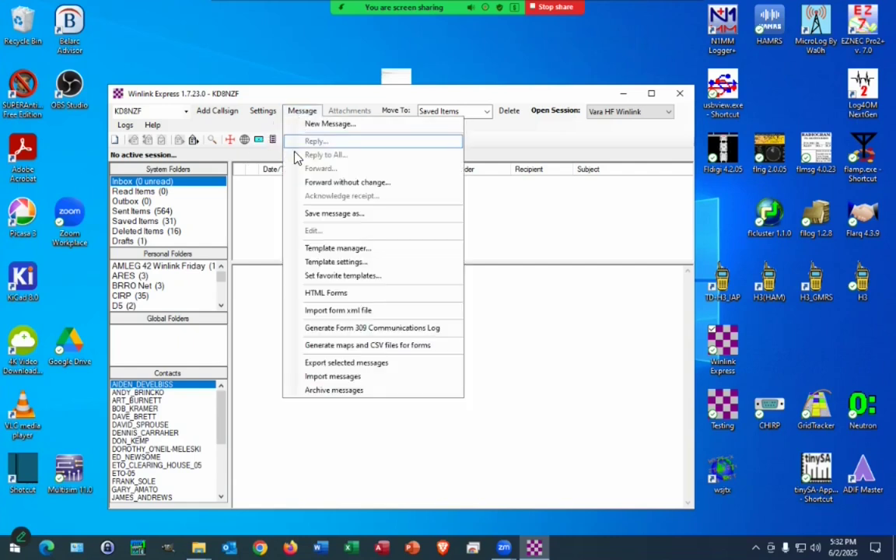
left_click(318, 123)
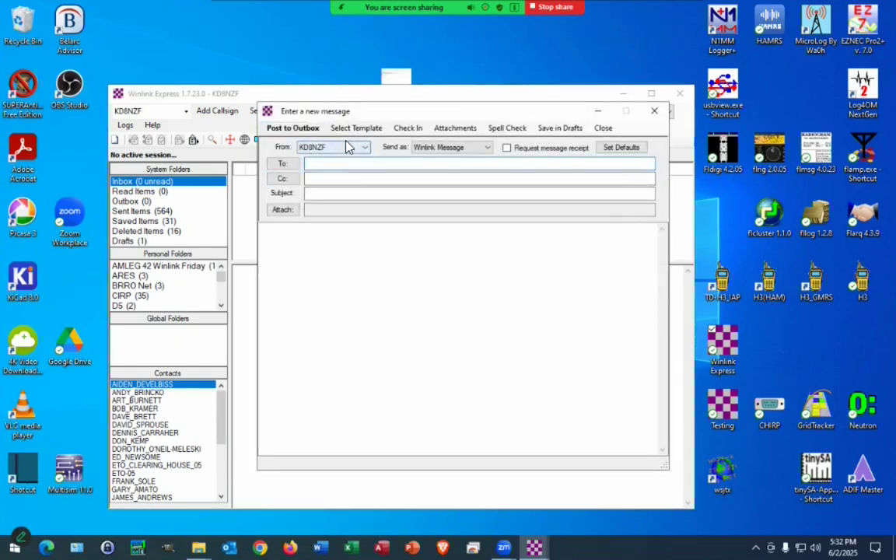
left_click(342, 128)
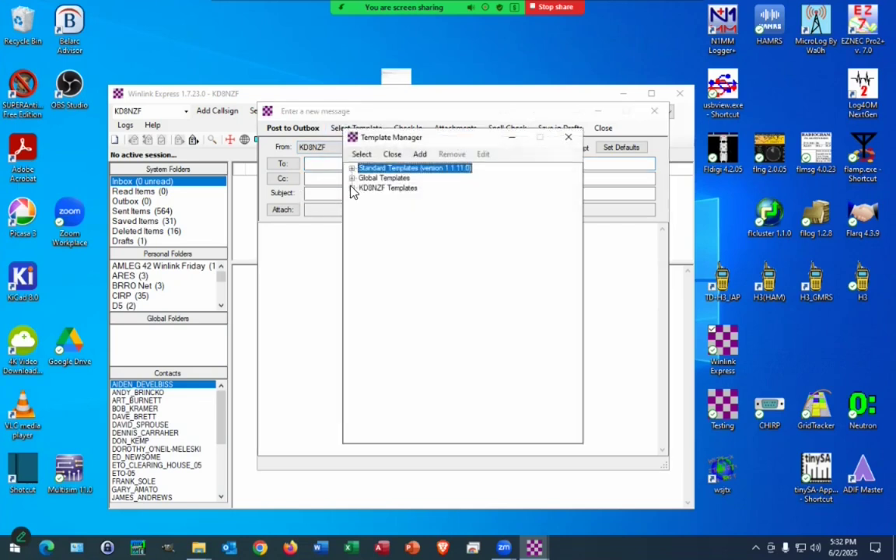
left_click(352, 168)
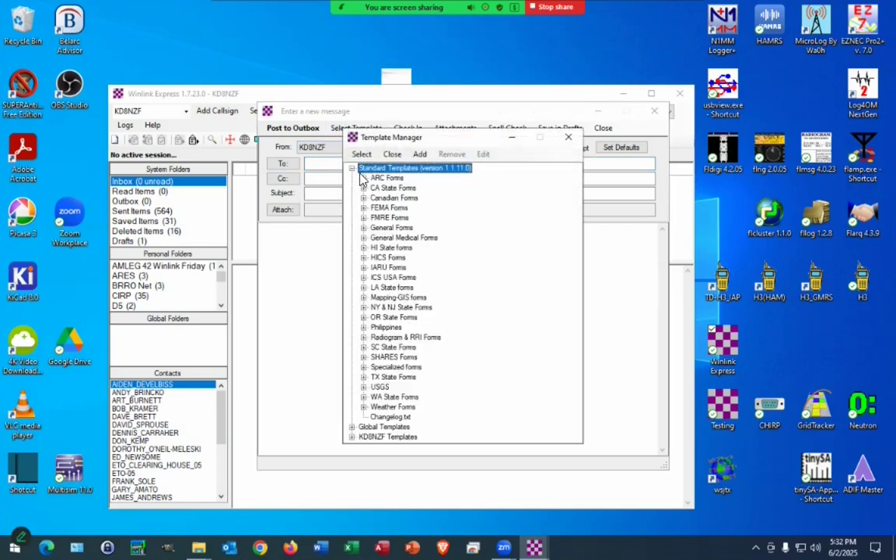
left_click(364, 277)
scroll(372, 304, "down", 4)
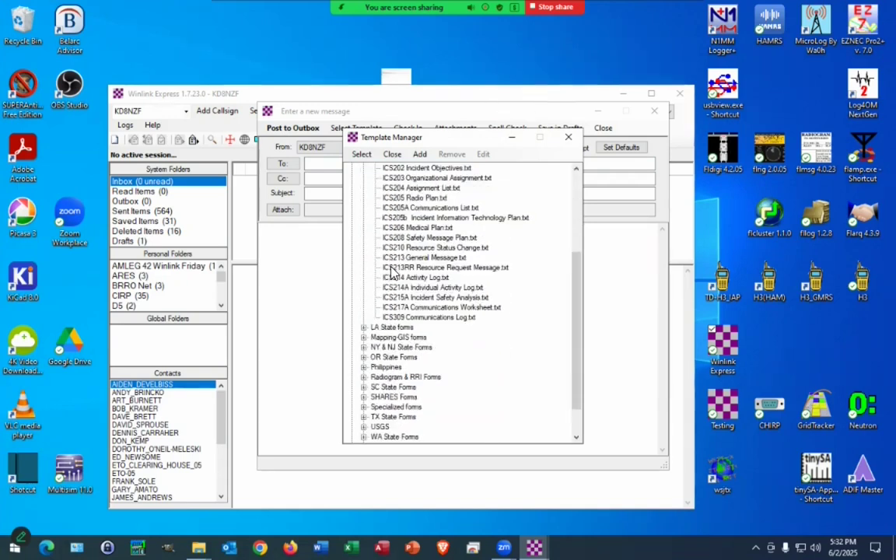
double_click(391, 267)
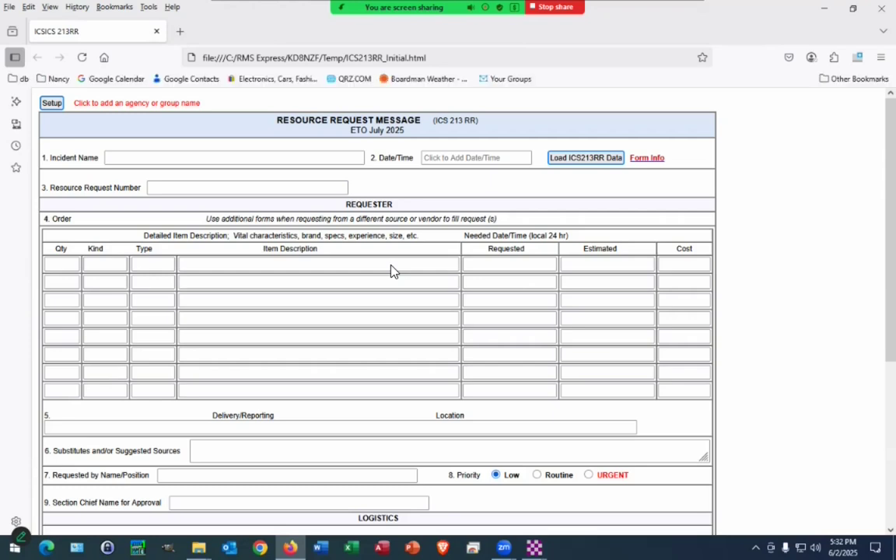
scroll(362, 290, "down", 5)
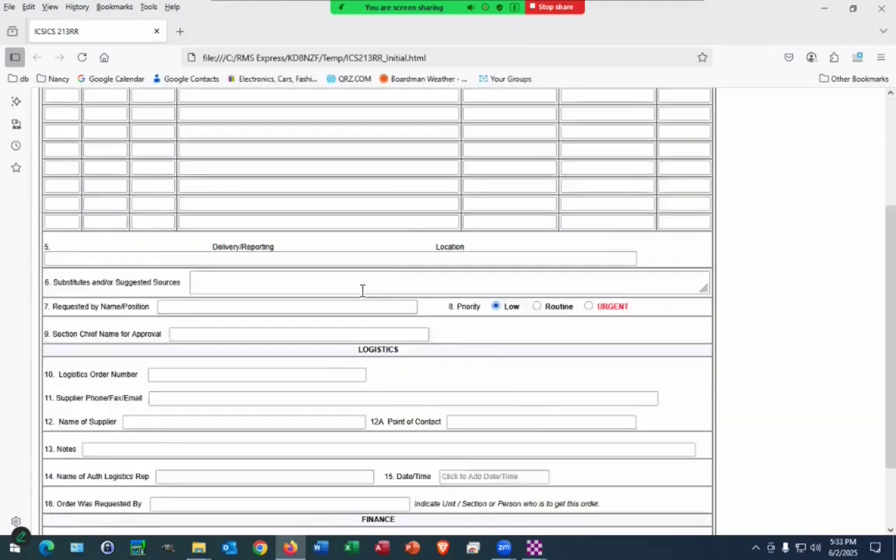
scroll(362, 290, "up", 5)
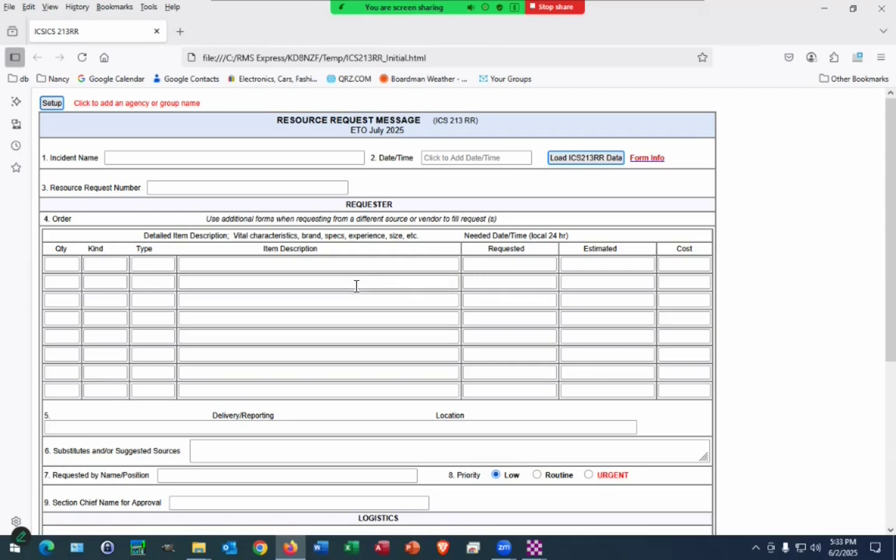
left_click(573, 162)
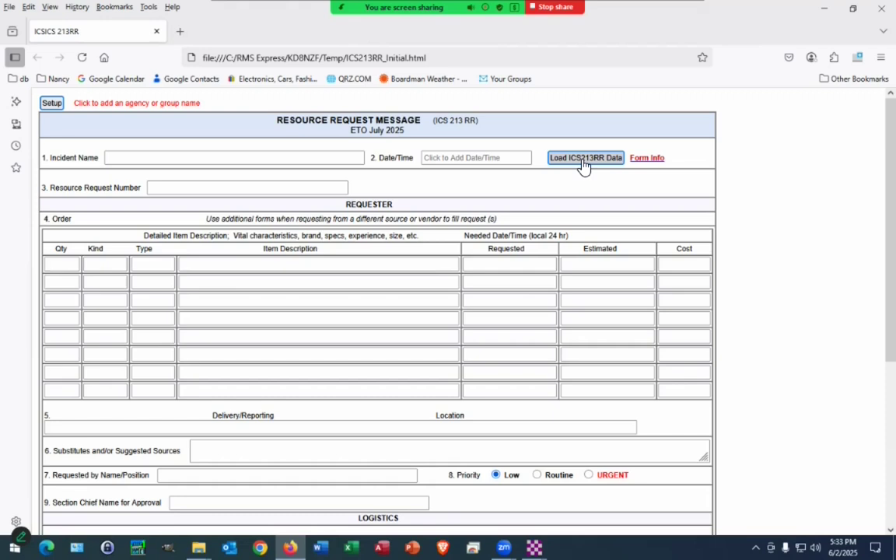
Step: Load Boilerplate.txt from USB Drive (E:) into the blank form and check the filled fields
left_click(583, 160)
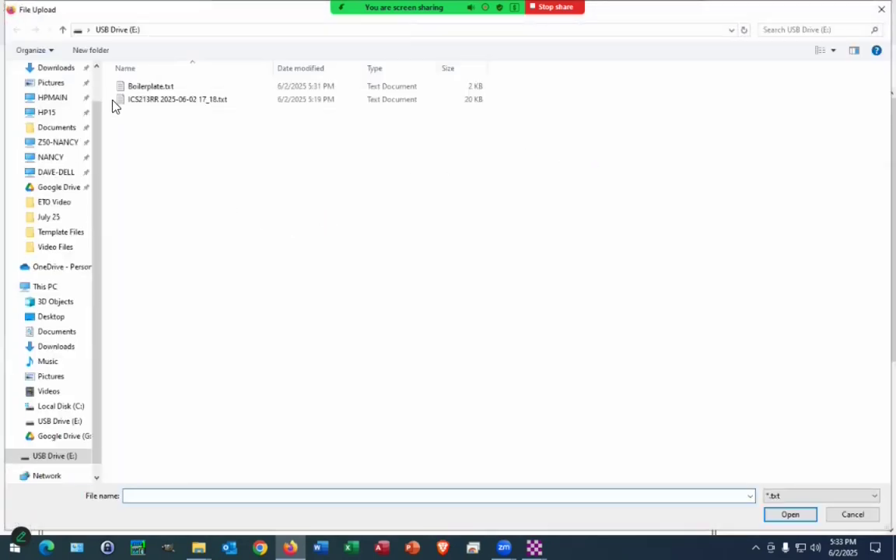
double_click(153, 92)
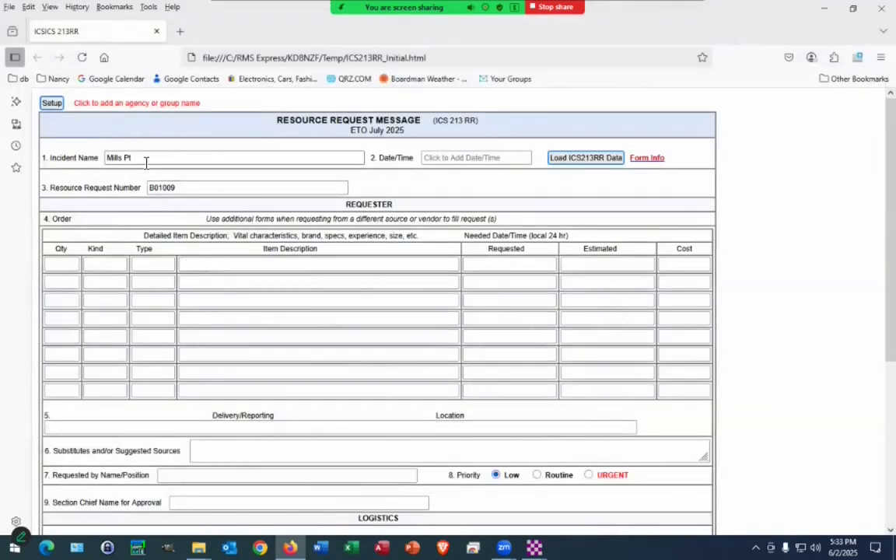
scroll(207, 197, "down", 5)
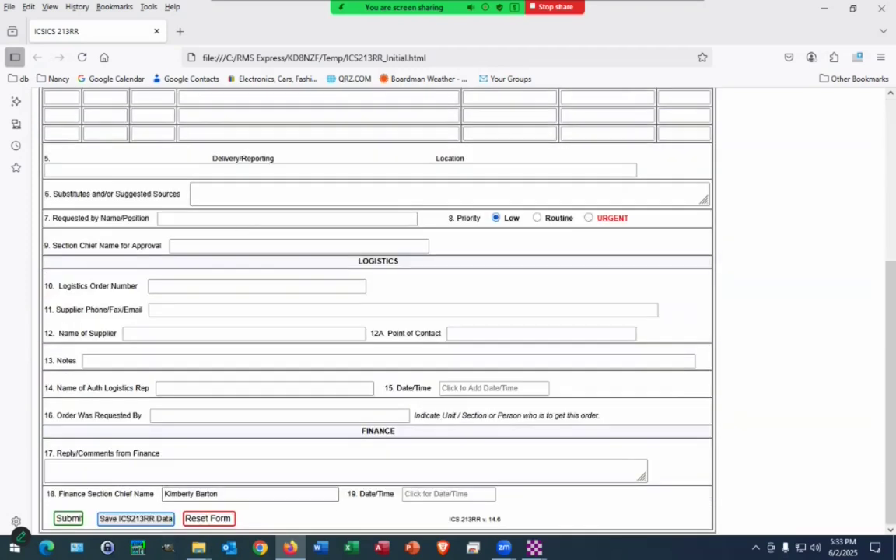
scroll(362, 389, "up", 5)
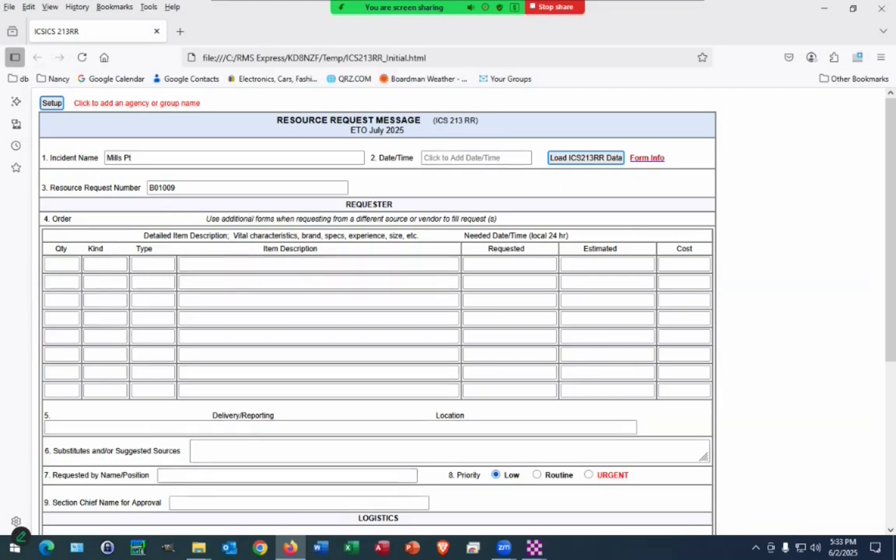
scroll(252, 386, "down", 3)
scroll(252, 433, "up", 4)
Step: Open the Drafts folder to preview the ICS 213RR Mills Pt draft addressed to ETO-05
scroll(250, 392, "down", 3)
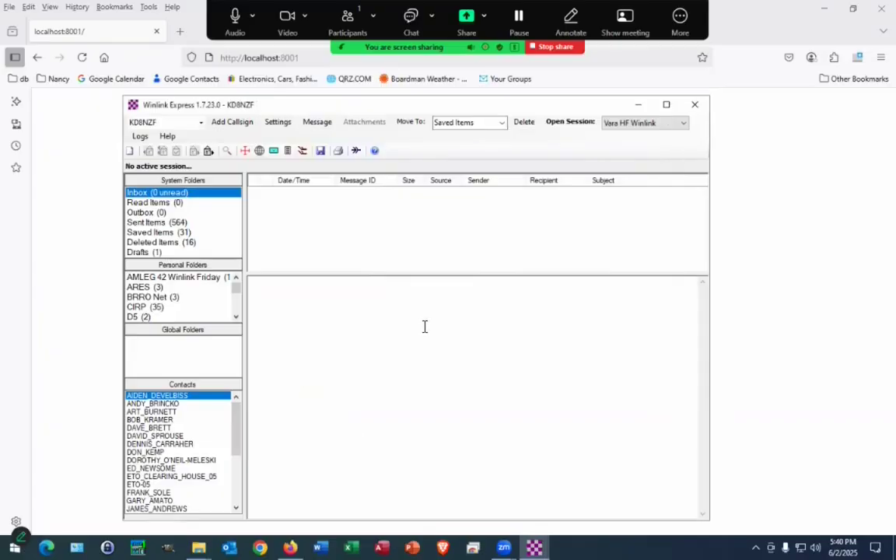
left_click(145, 253)
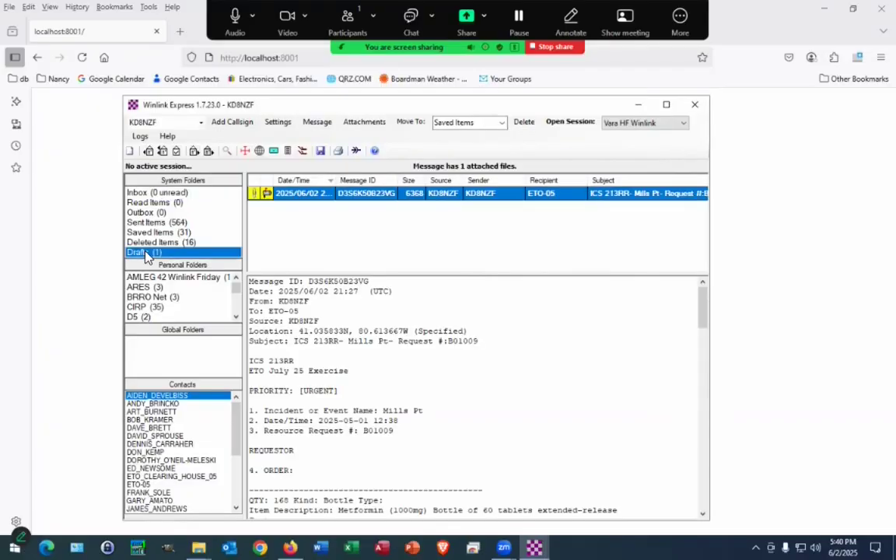